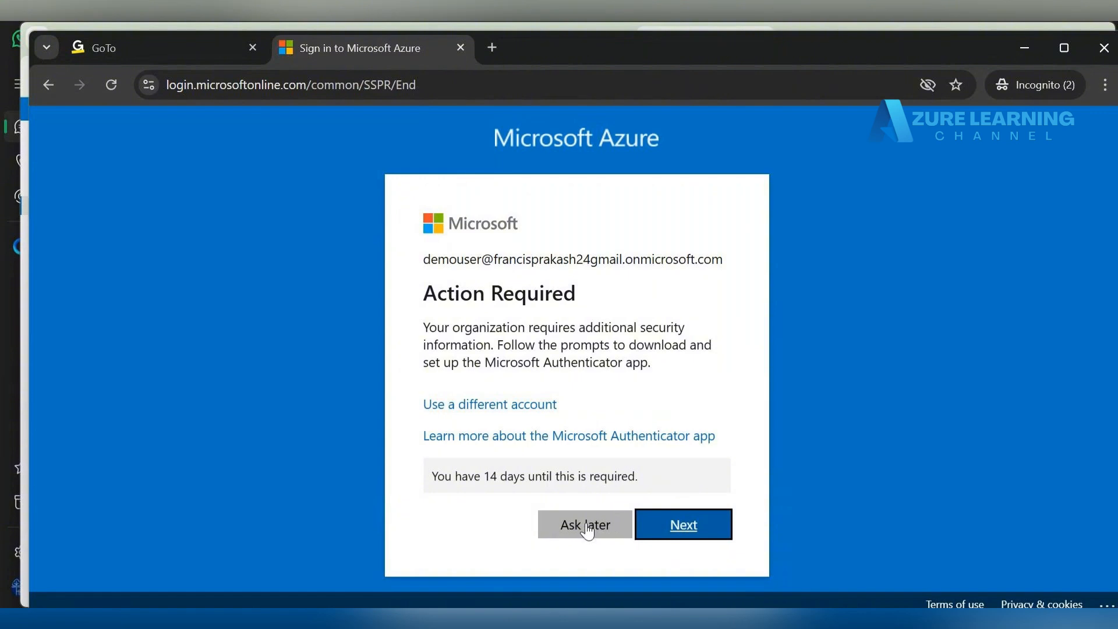
Postpone the Microsoft Authenticator setup, finish signing in as demouser and close the Azure welcome tour.
left_click(583, 531)
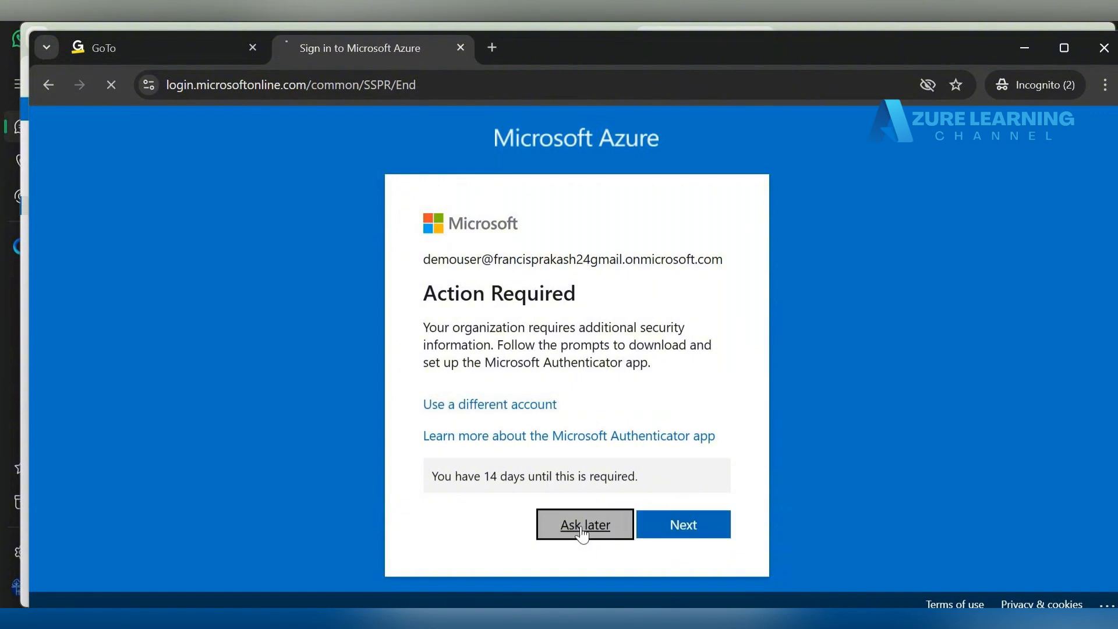
left_click(709, 478)
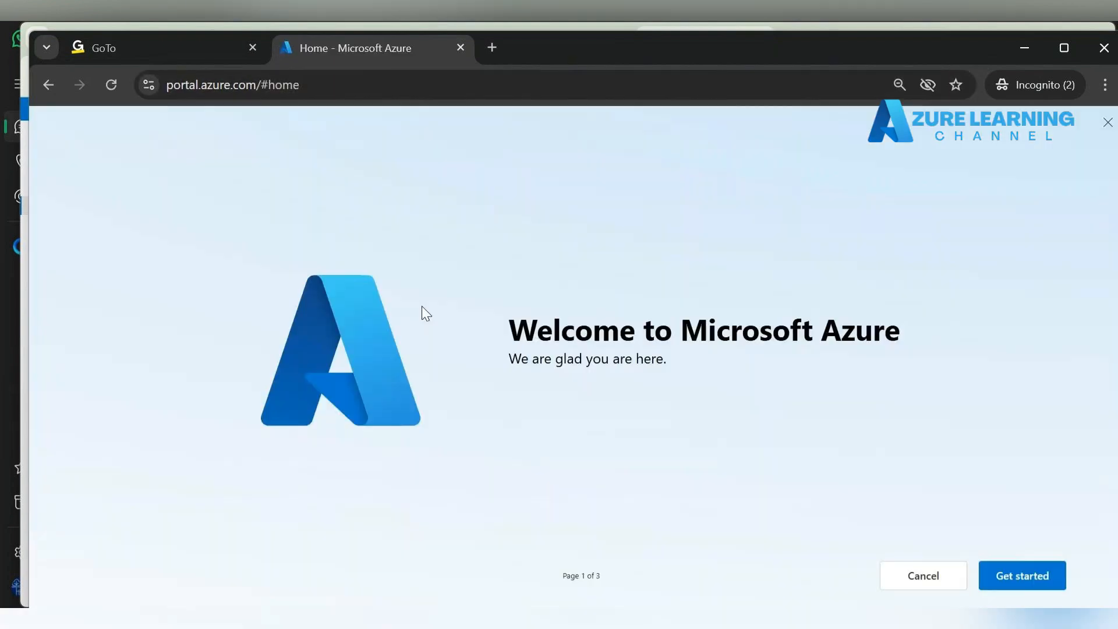
left_click(1016, 577)
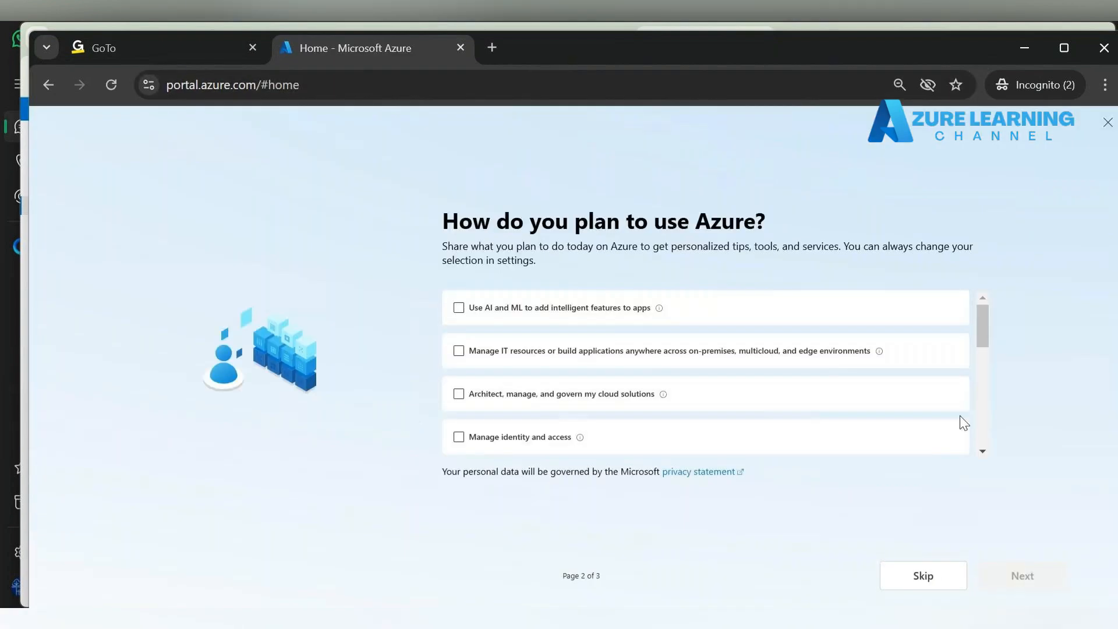
left_click(1108, 123)
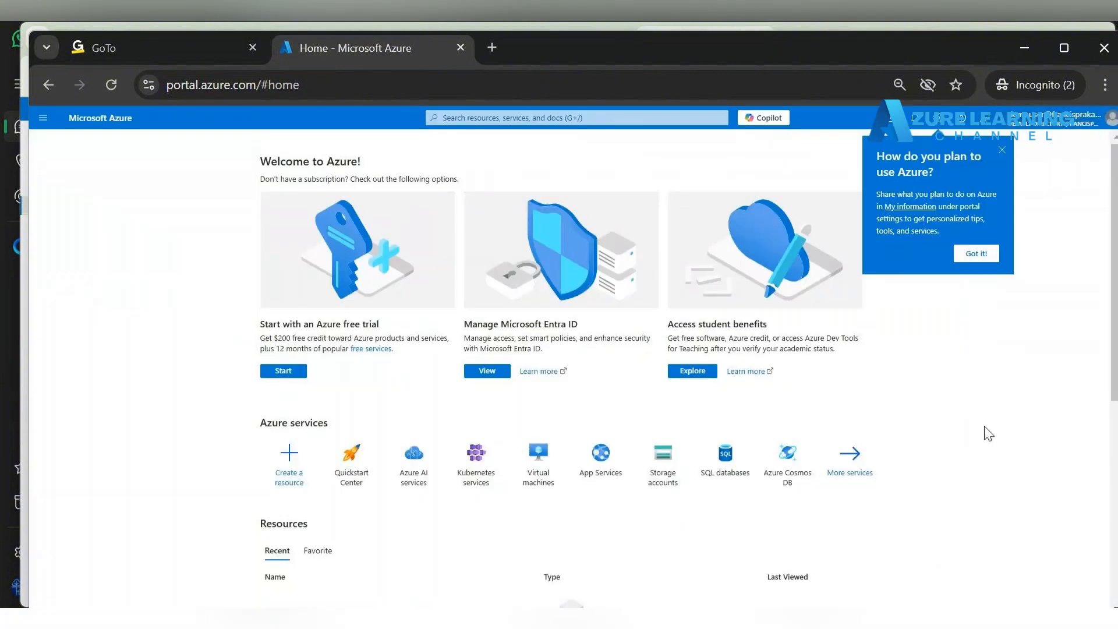
View all resources accessible to demouser from the Azure home page.
scroll(474, 524, "down", 3)
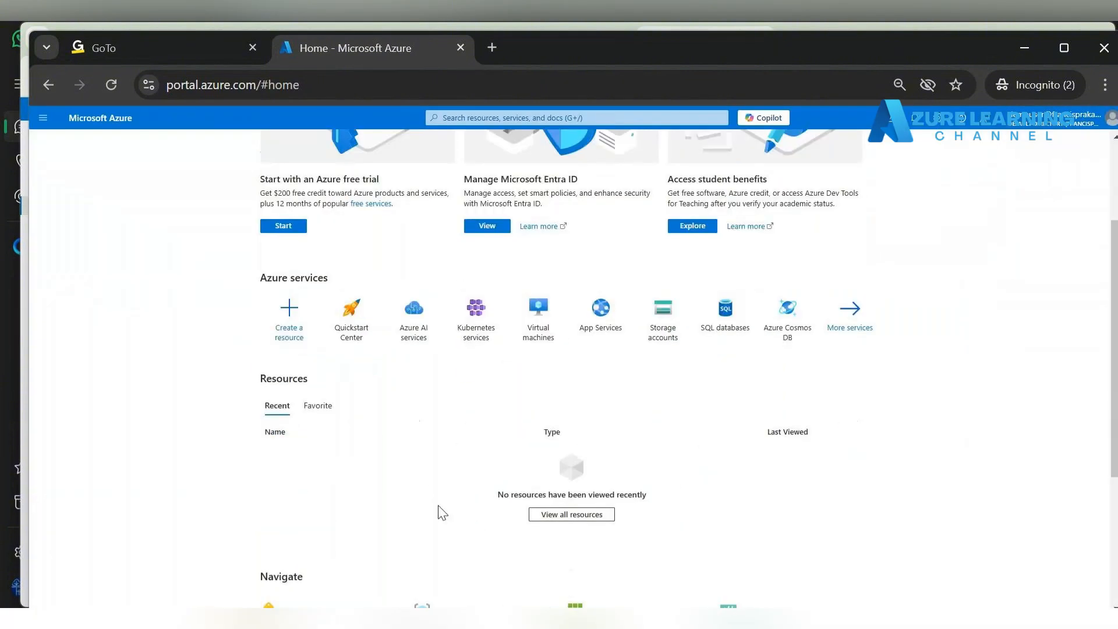
left_click(576, 517)
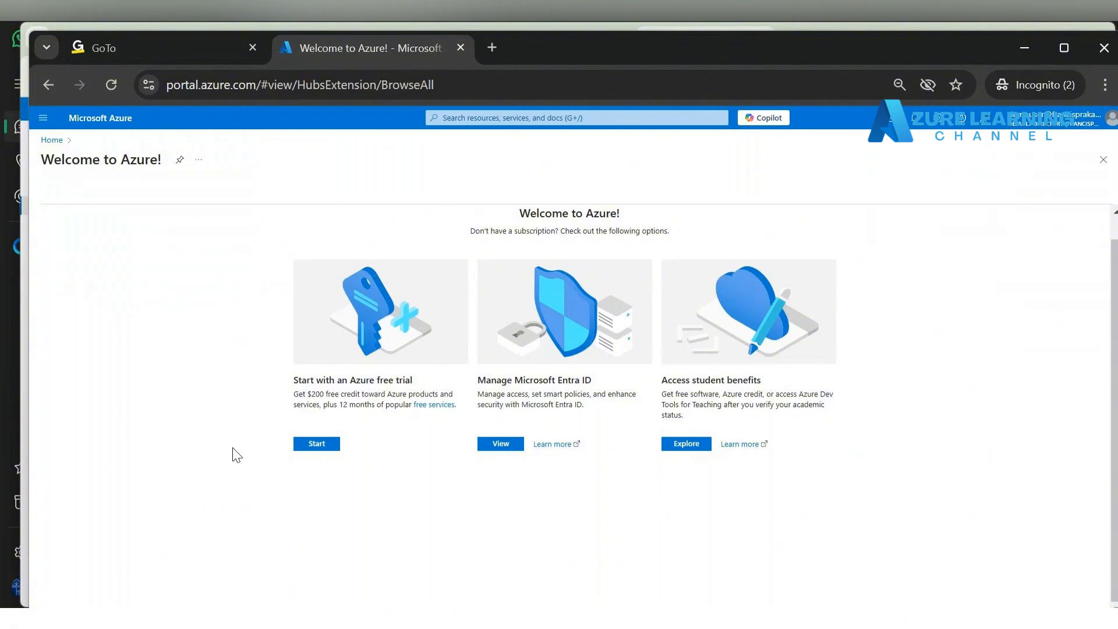
Return to the administrator's portal window and open Access control (IAM) for MSDN Platforms Subscription.
left_click(1020, 56)
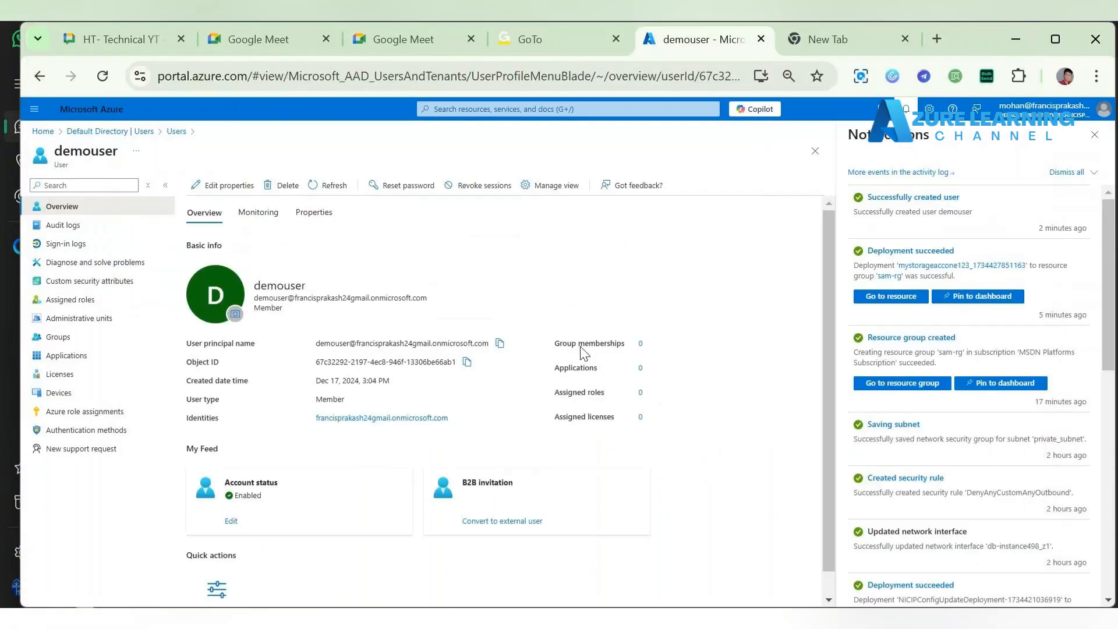
left_click(46, 133)
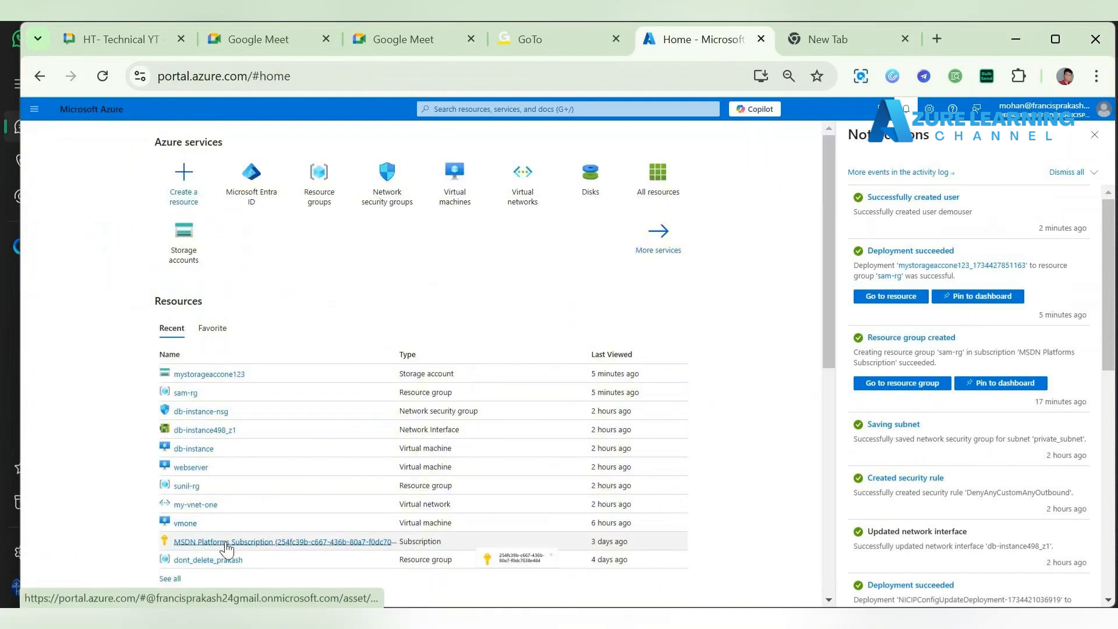
left_click(228, 543)
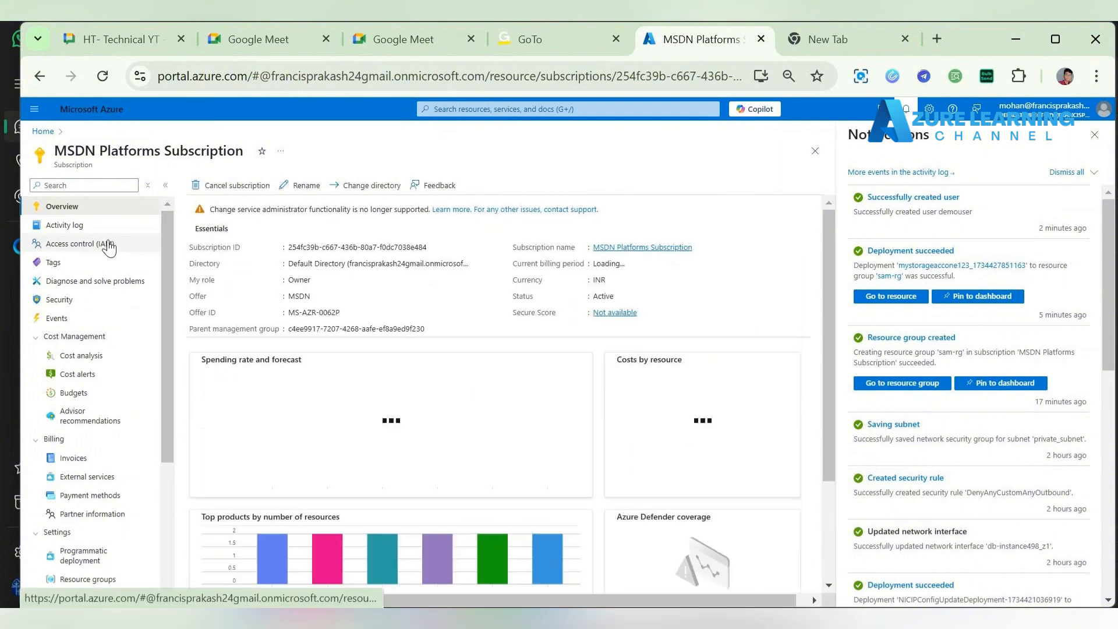
left_click(109, 247)
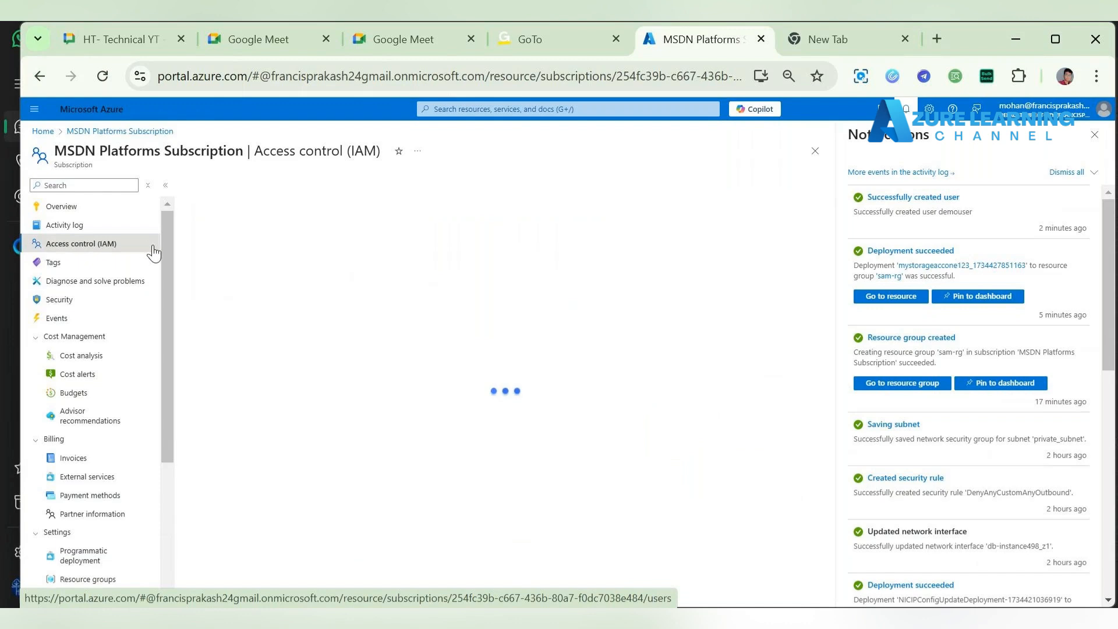
Start a new role assignment on the subscription with the Reader job function role and proceed to its members.
left_click(216, 185)
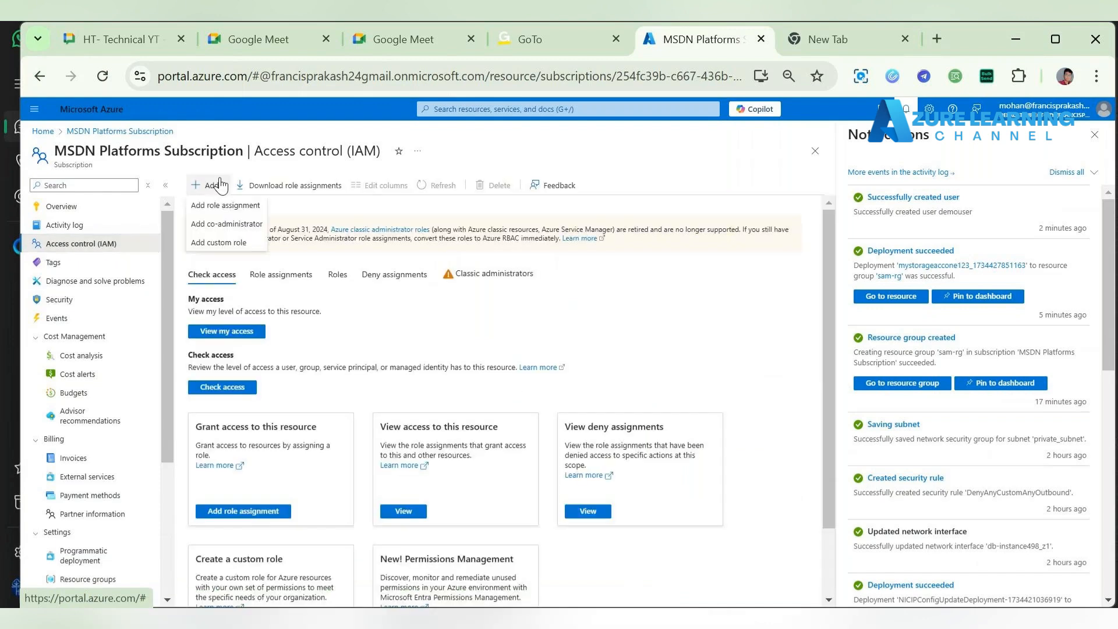
left_click(233, 207)
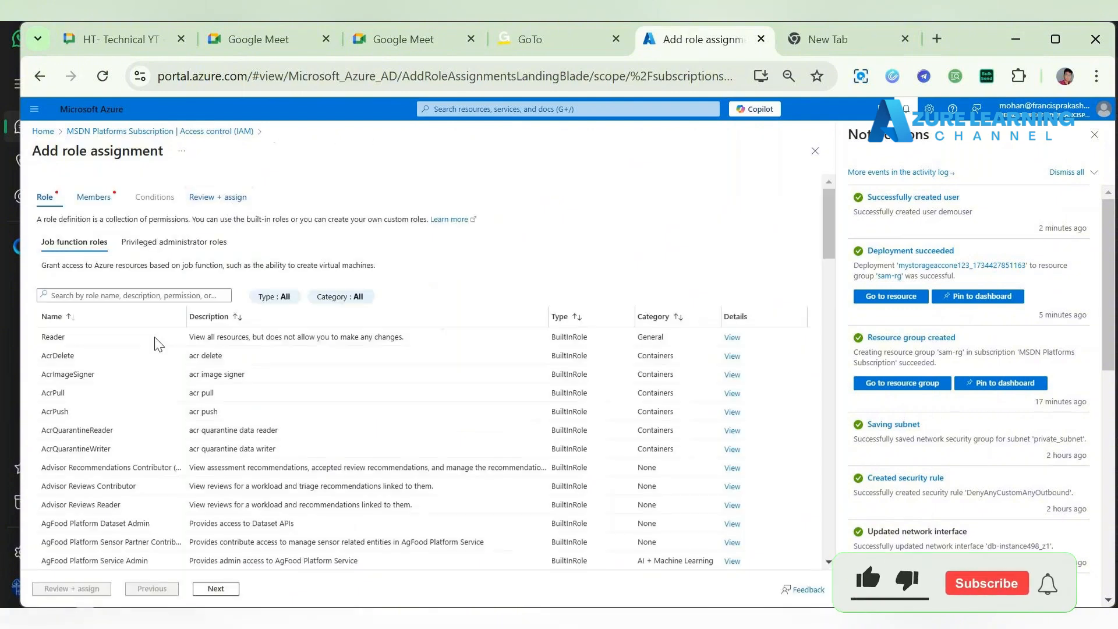
left_click(97, 344)
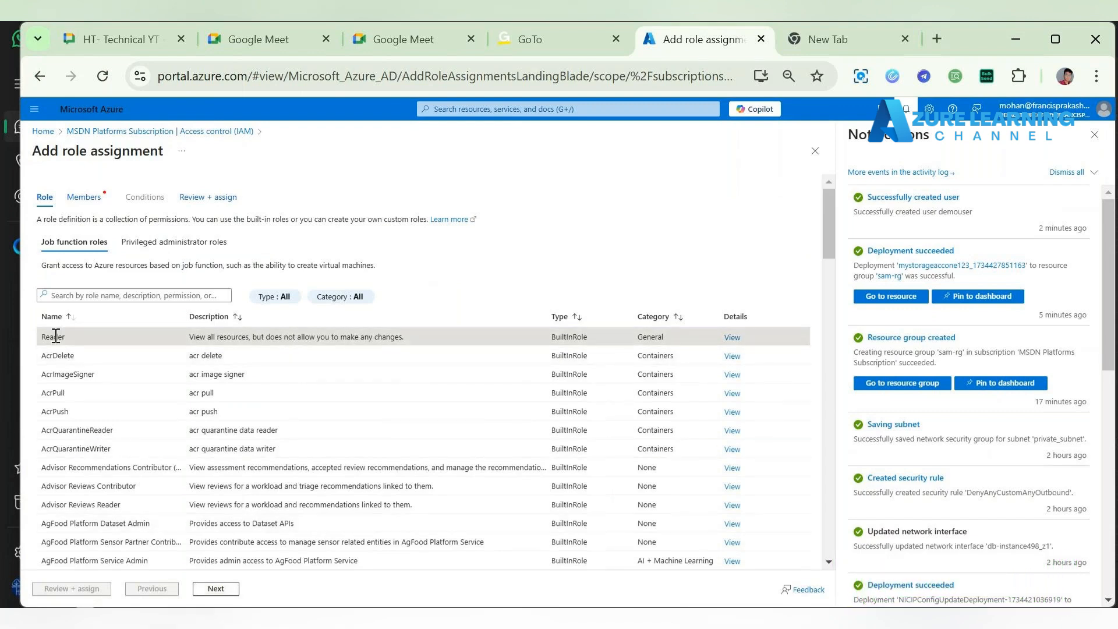
left_click(214, 587)
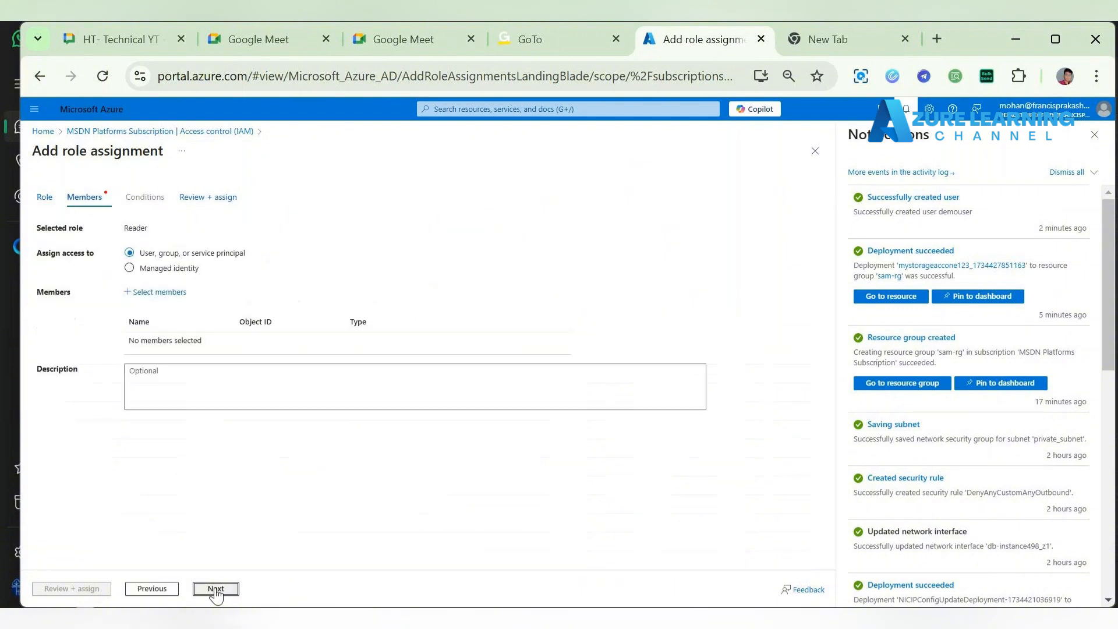
Find demouser by searching for "demo", add it as the member, then review and assign the role.
left_click(156, 292)
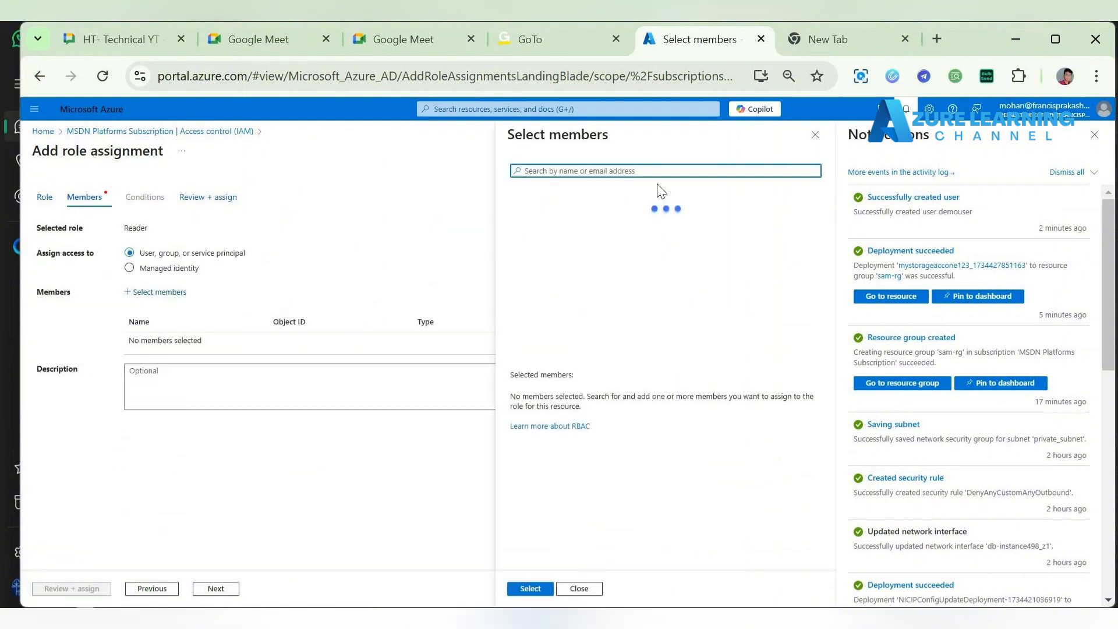
type("demo")
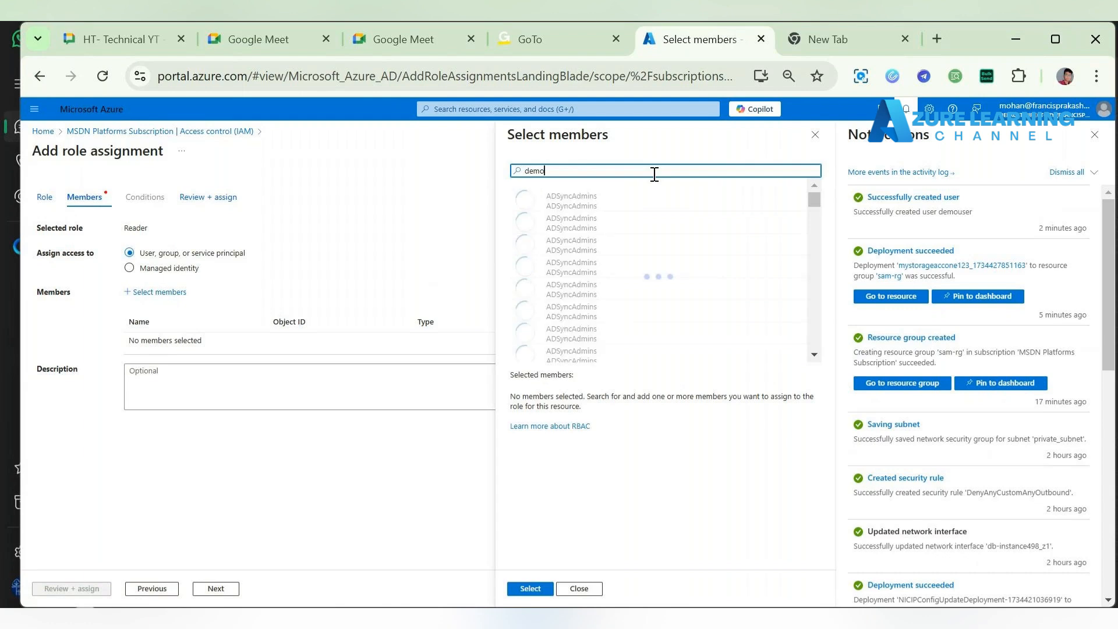
left_click(594, 209)
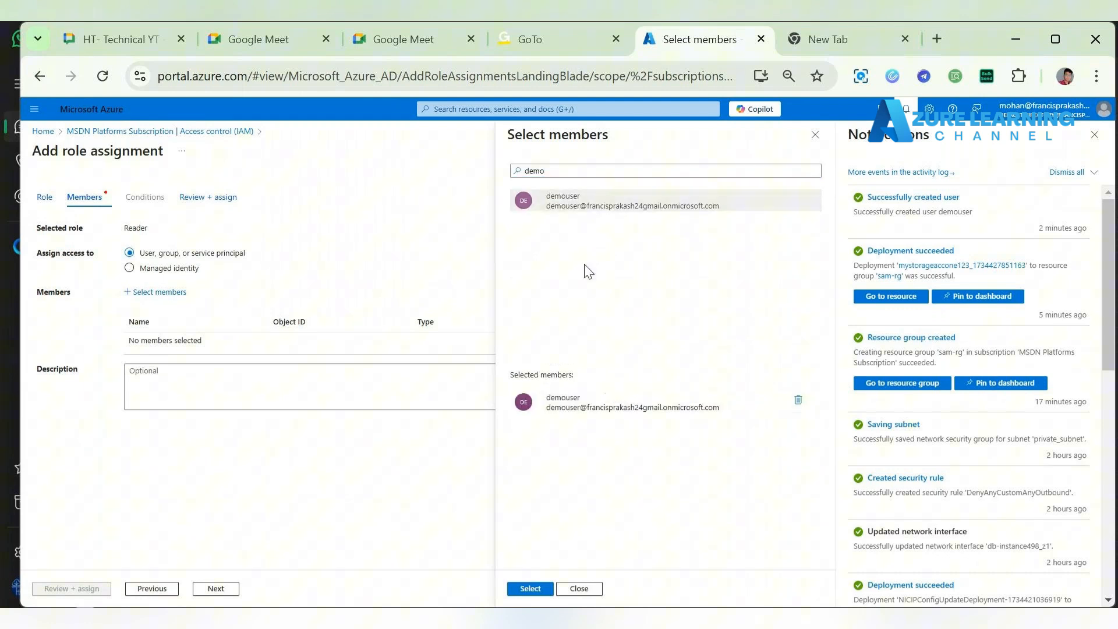
left_click(530, 588)
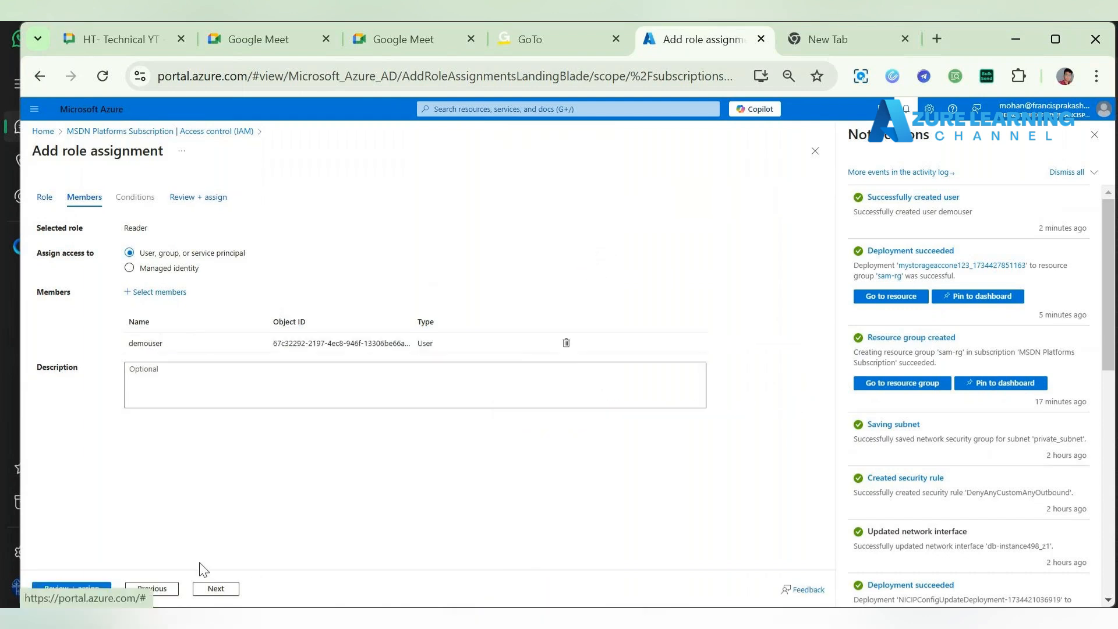
left_click(215, 589)
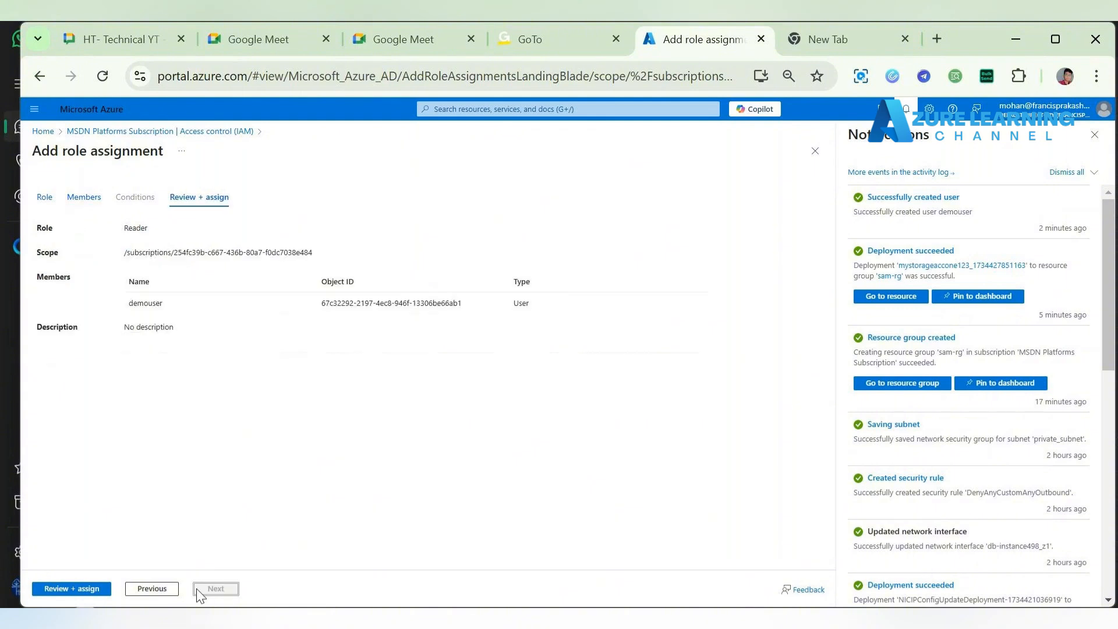
left_click(74, 588)
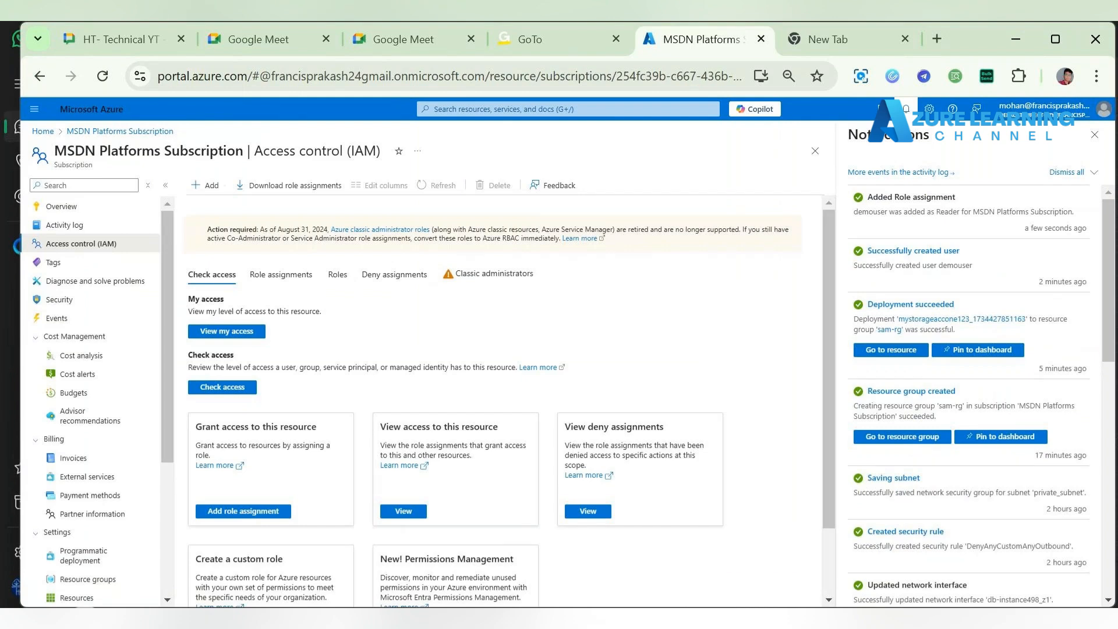
Switch to demouser's incognito window and reload the all-resources page to check the access.
mouse_move(676, 620)
left_click(600, 542)
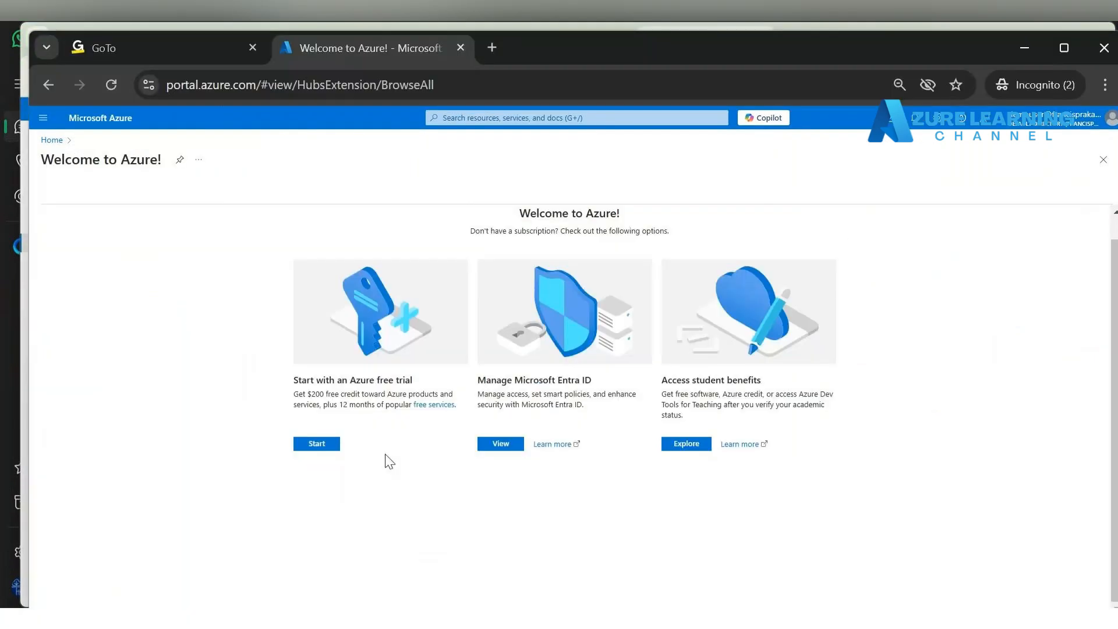
left_click(112, 85)
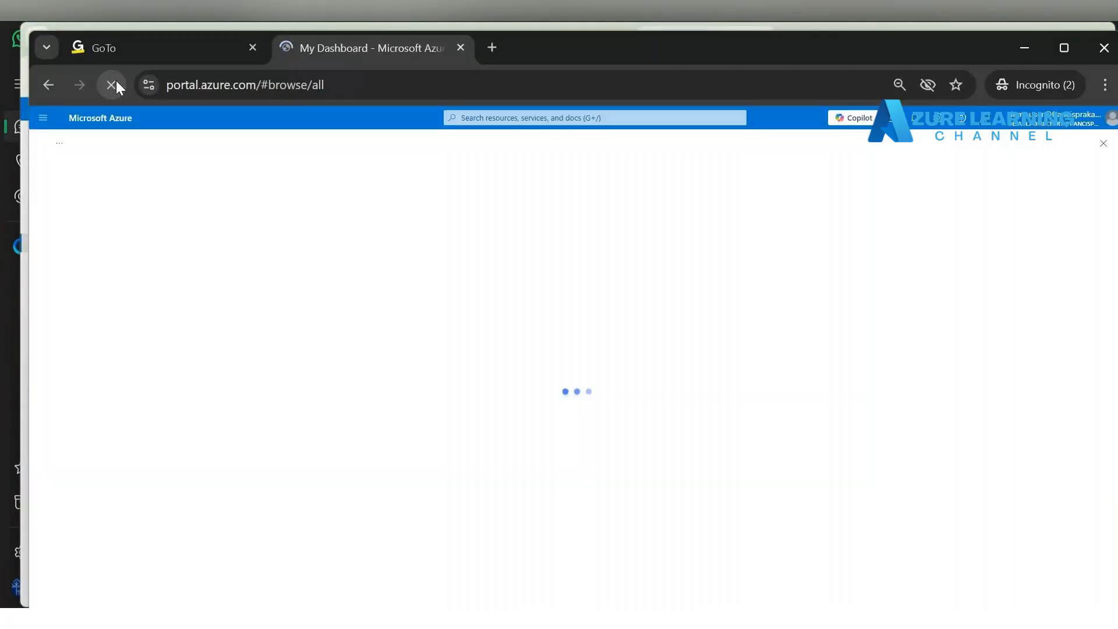
scroll(219, 375, "down", 1)
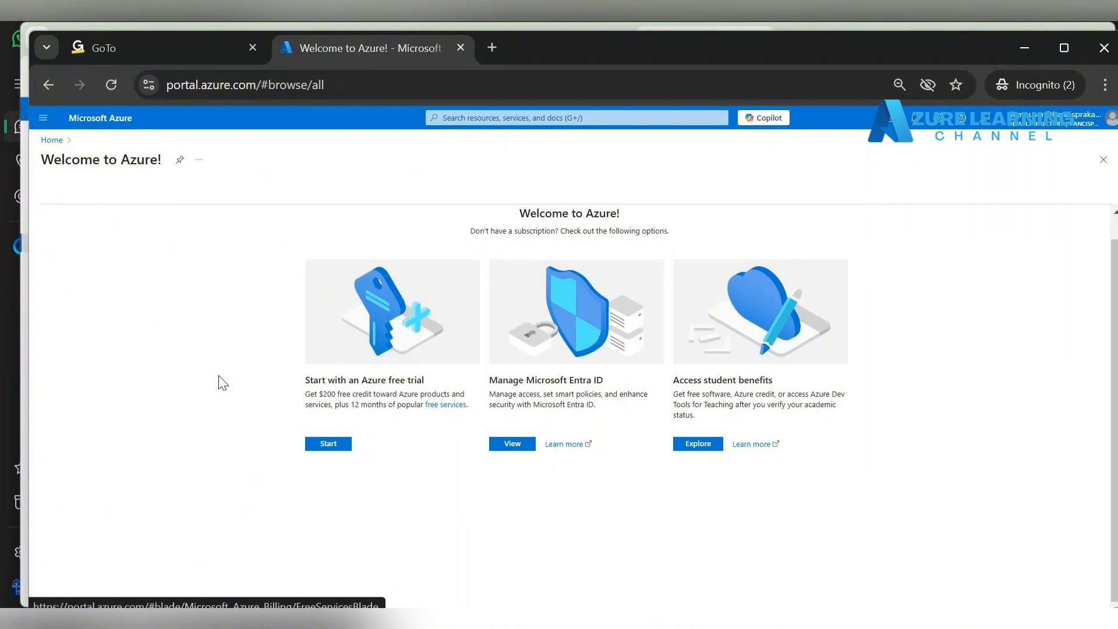
Reopen the all-resources view from demouser's Azure home page and refresh it.
left_click(52, 141)
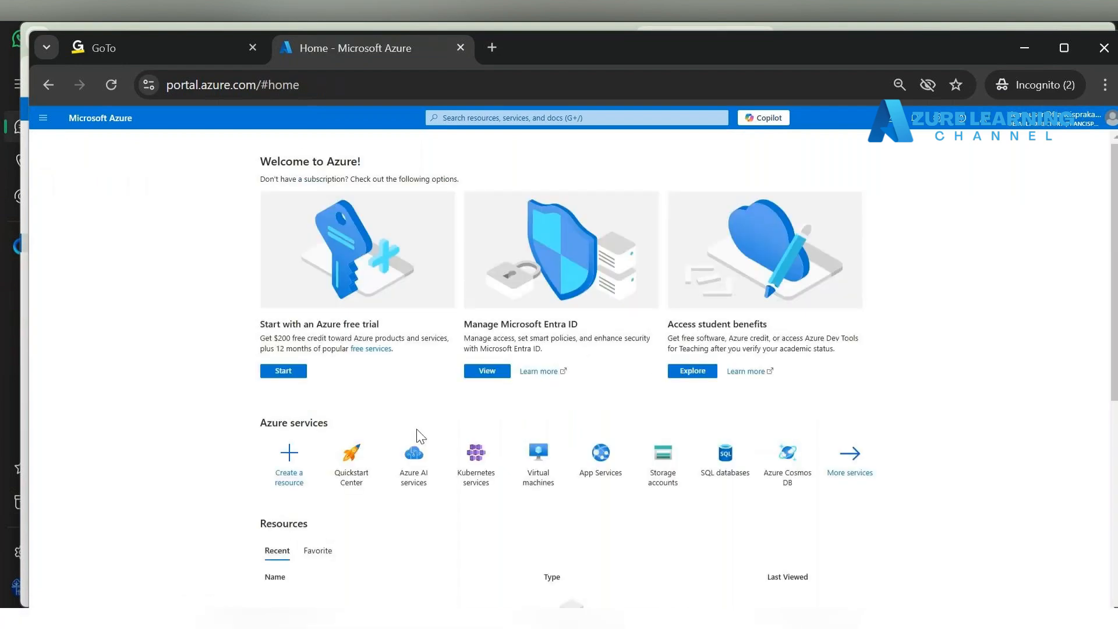
scroll(418, 436, "down", 3)
left_click(572, 441)
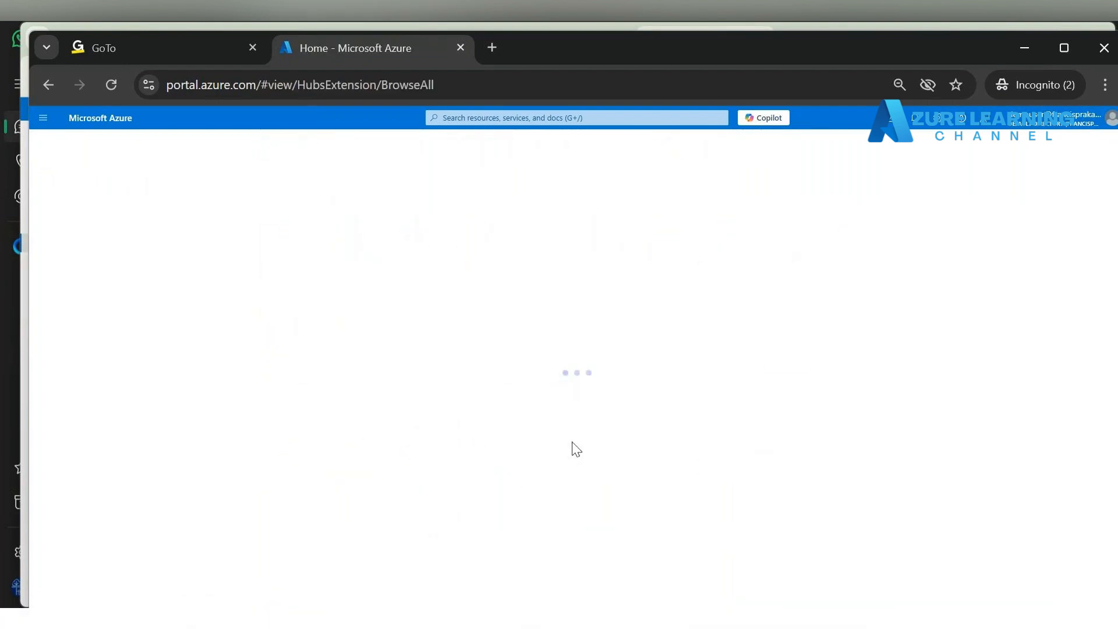
left_click(110, 83)
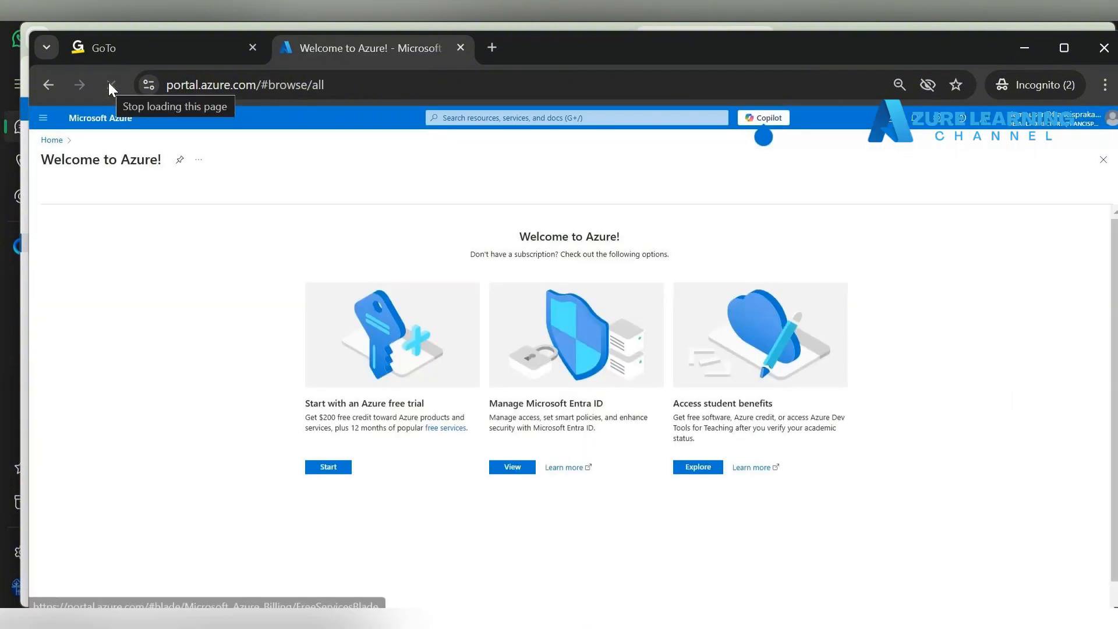
scroll(646, 254, "down", 1)
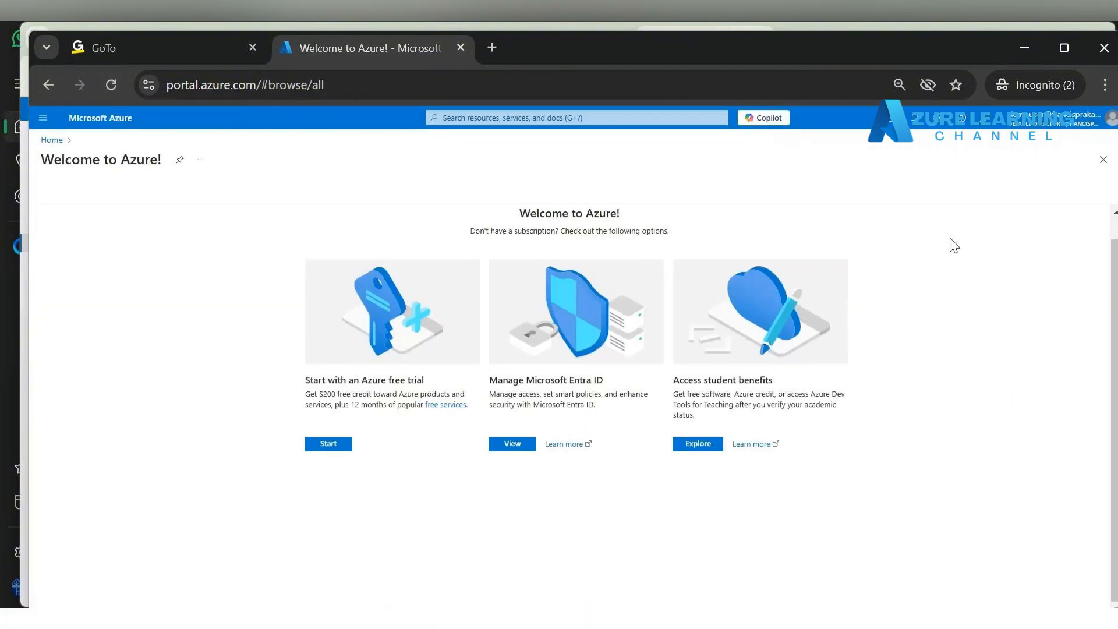
Recheck demouser's resources through both all-resources links on the home page, then reload the resulting page.
left_click(1104, 160)
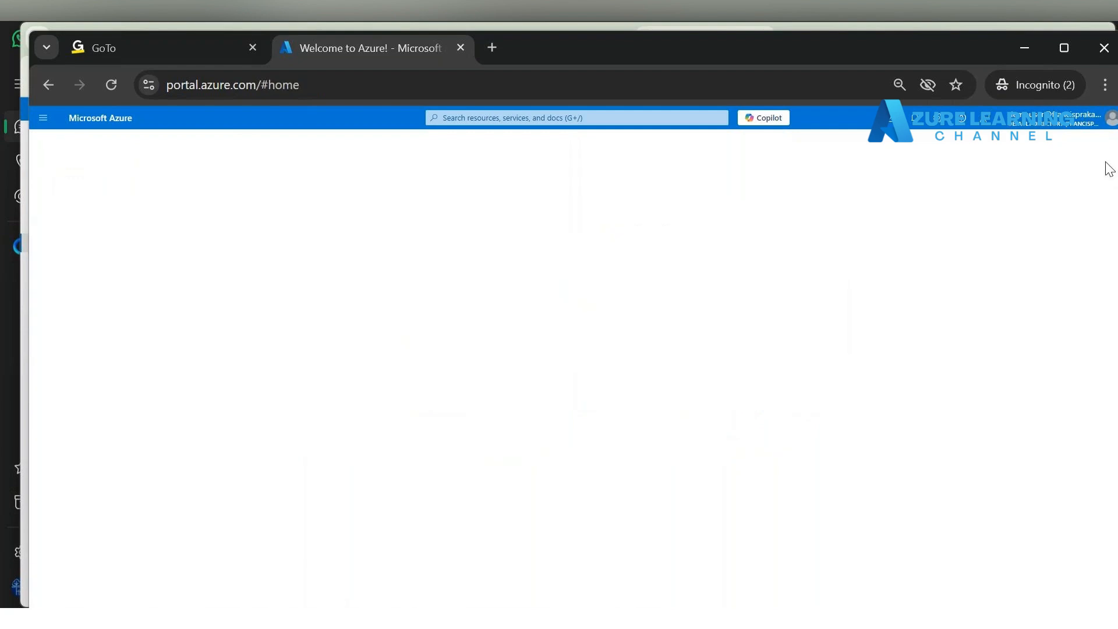
scroll(393, 512, "down", 5)
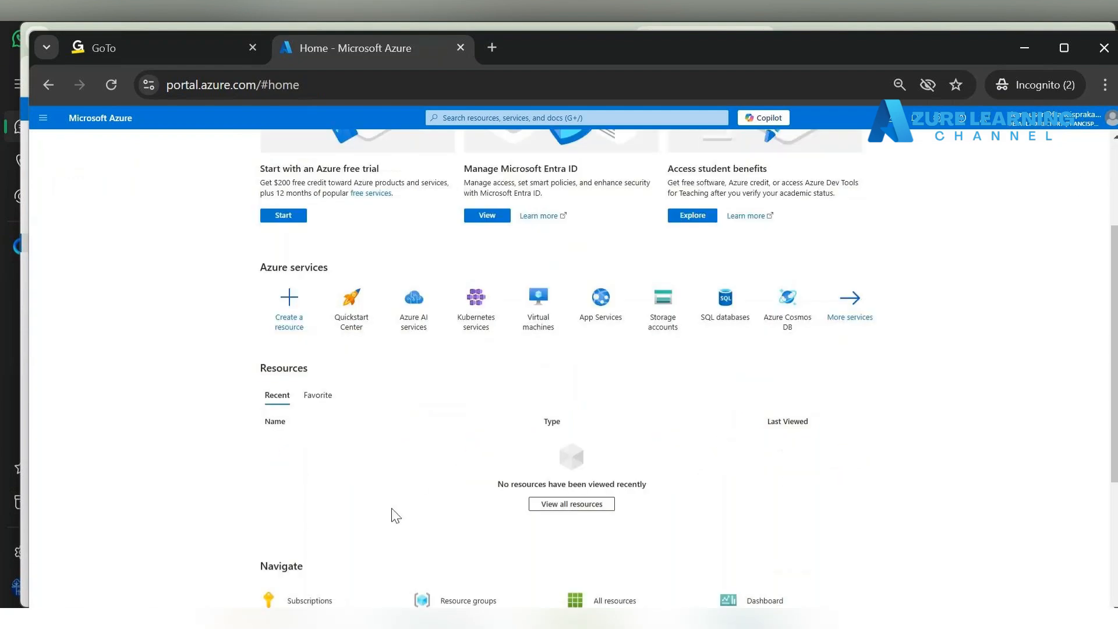
left_click(594, 340)
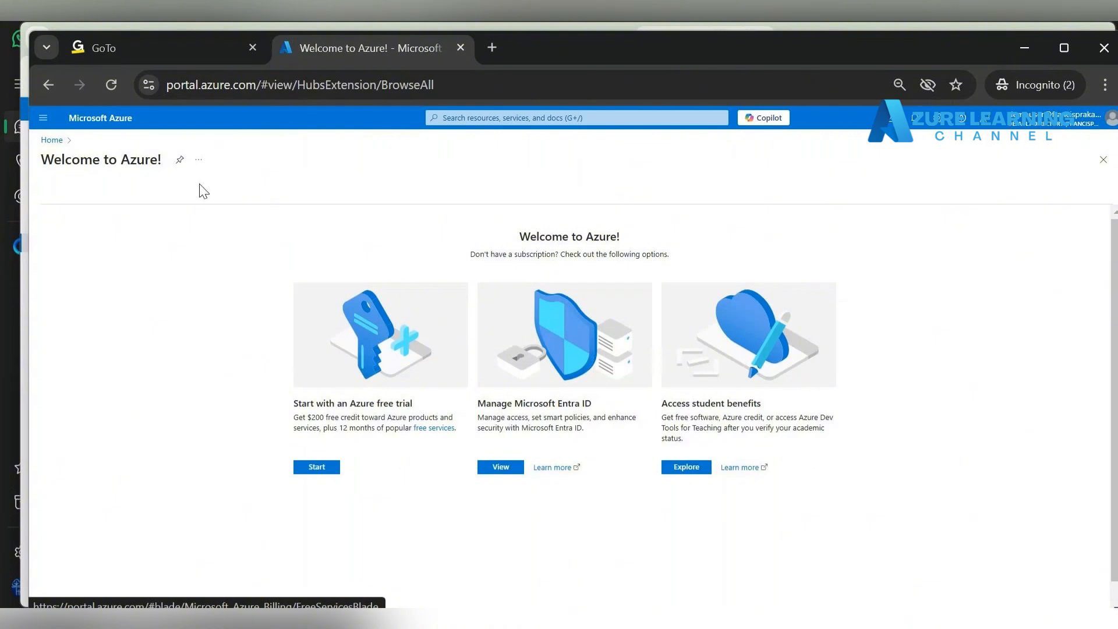
left_click(61, 140)
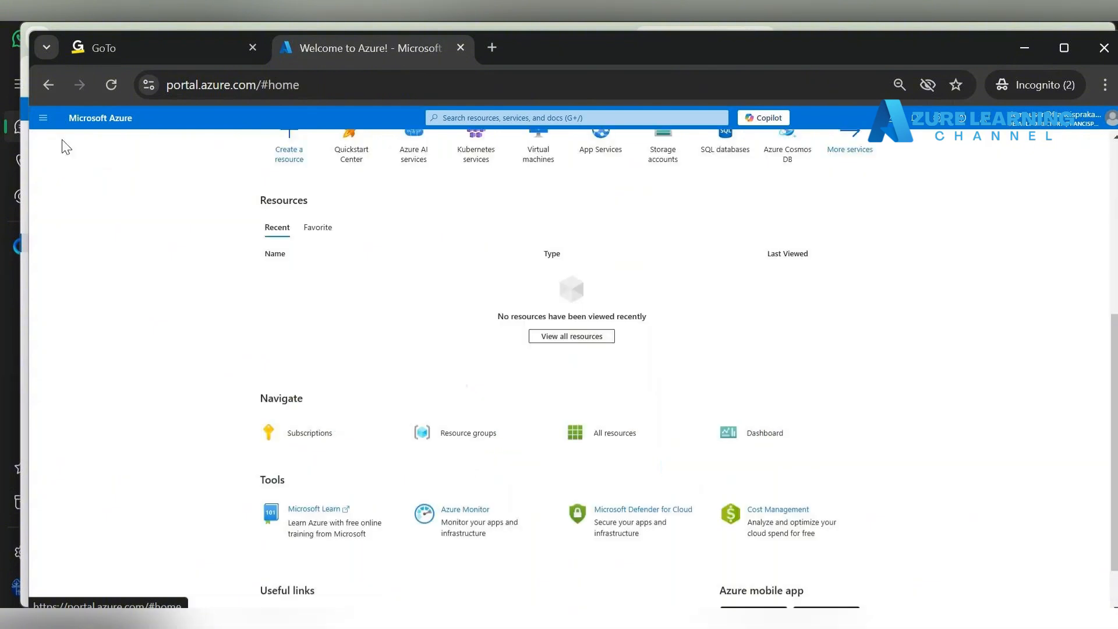
left_click(611, 442)
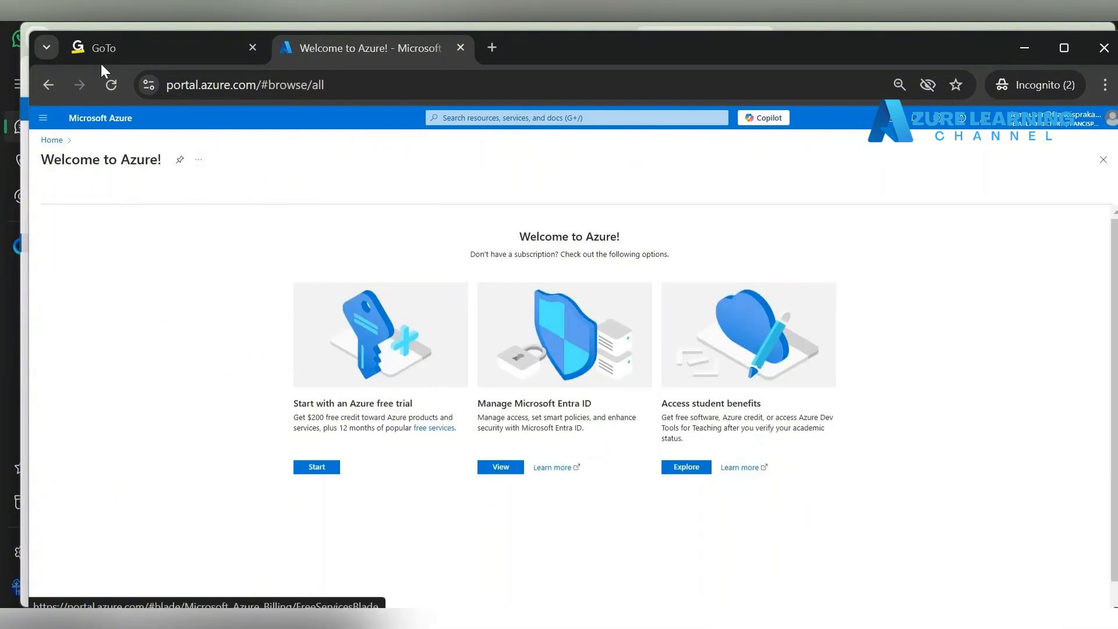
left_click(120, 90)
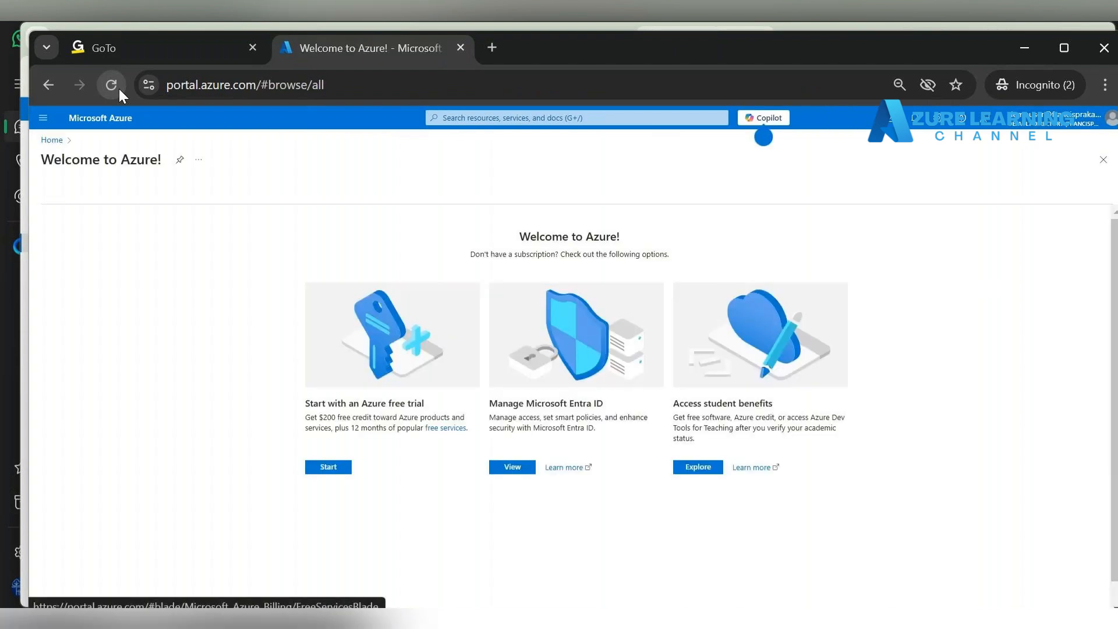
Return to the administrator's window and display the role assignments of MSDN Platforms Subscription.
left_click(1024, 51)
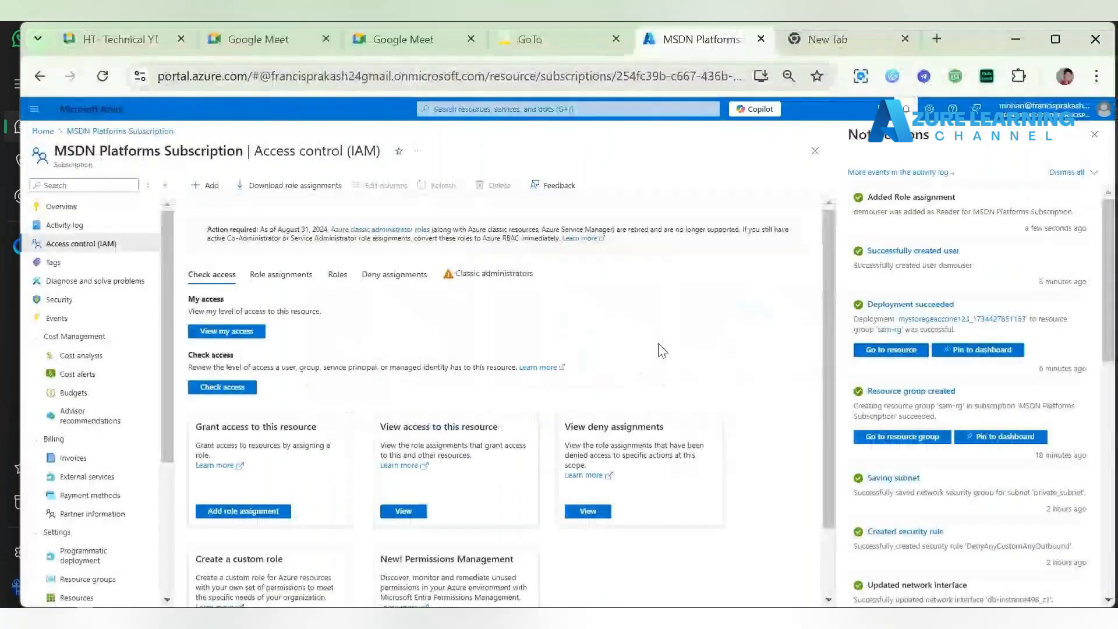
left_click(282, 276)
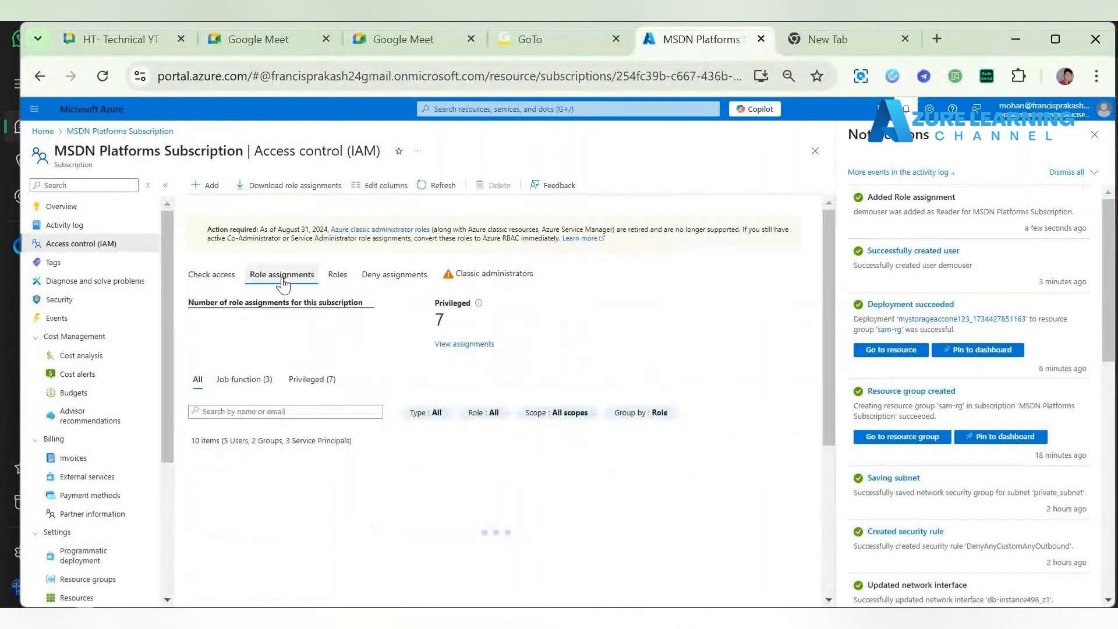
Check demouser's Reader entry in the subscription's role assignments, and reload the all-resources page in demouser's incognito window.
scroll(457, 367, "down", 4)
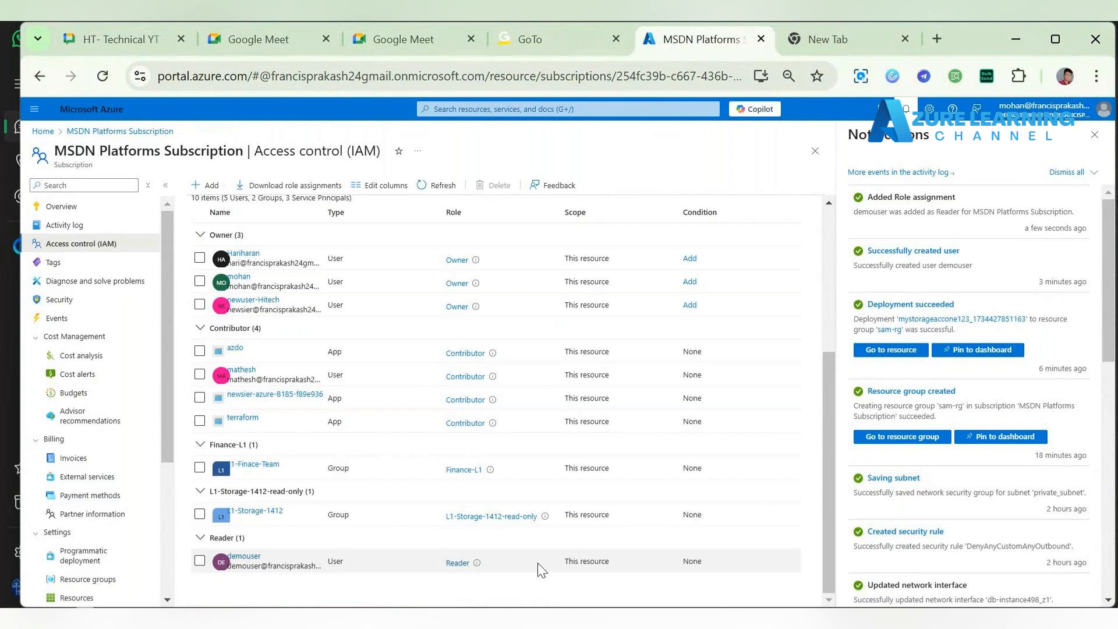
scroll(377, 408, "up", 2)
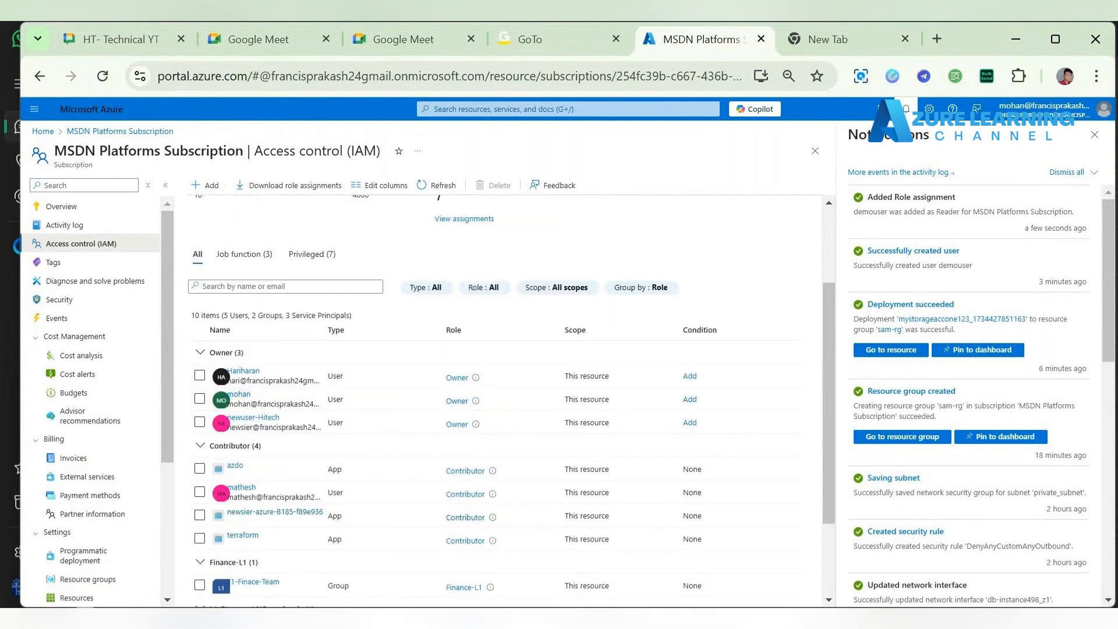
mouse_move(679, 619)
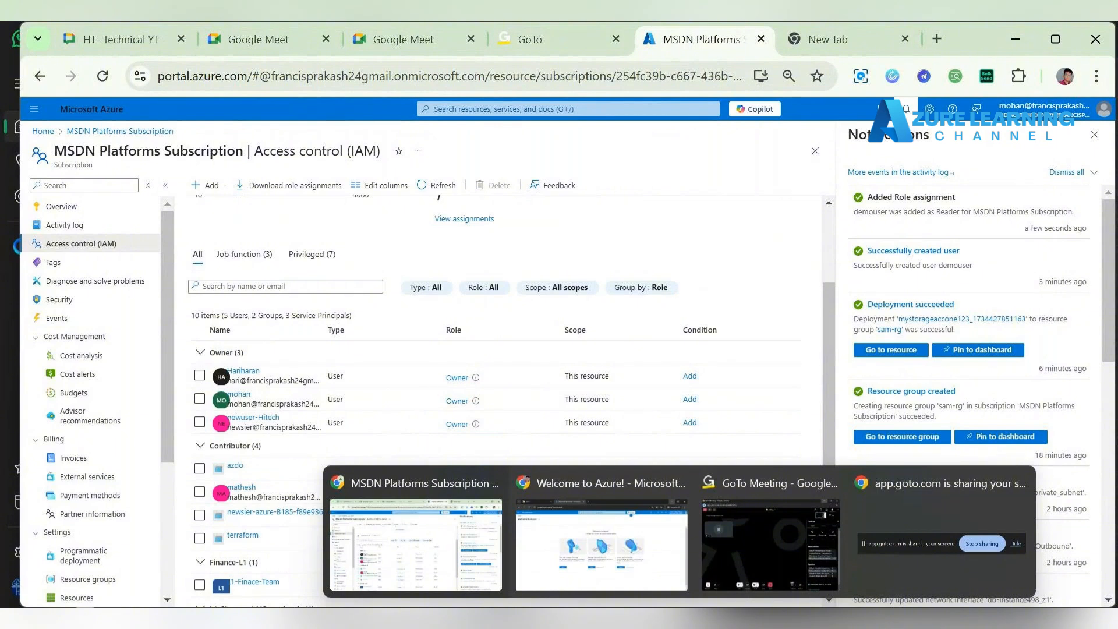
left_click(537, 554)
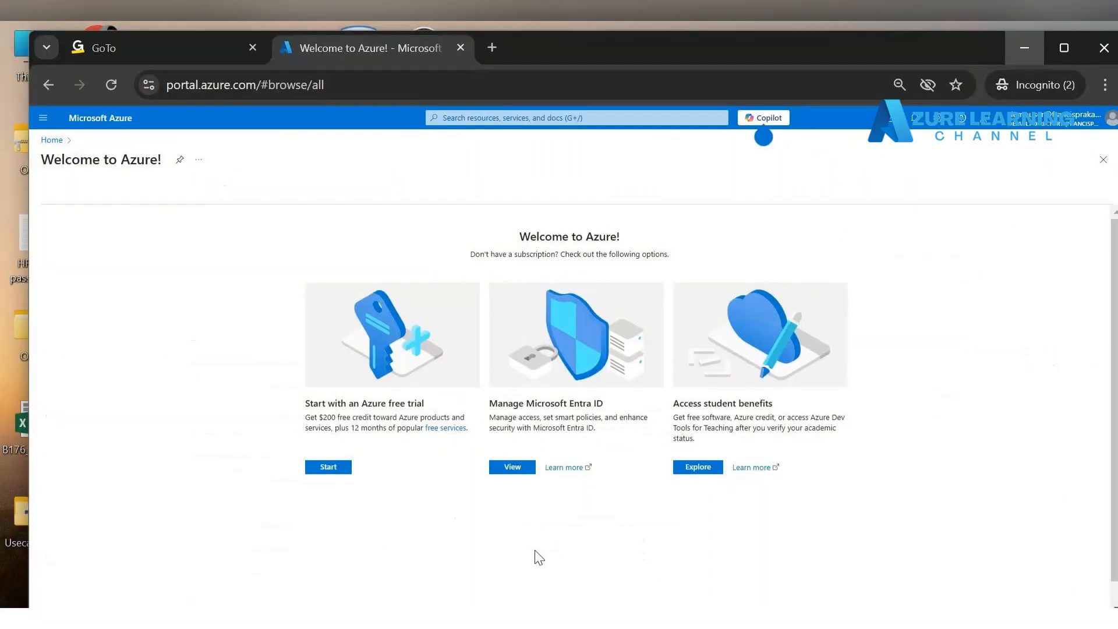
left_click(110, 84)
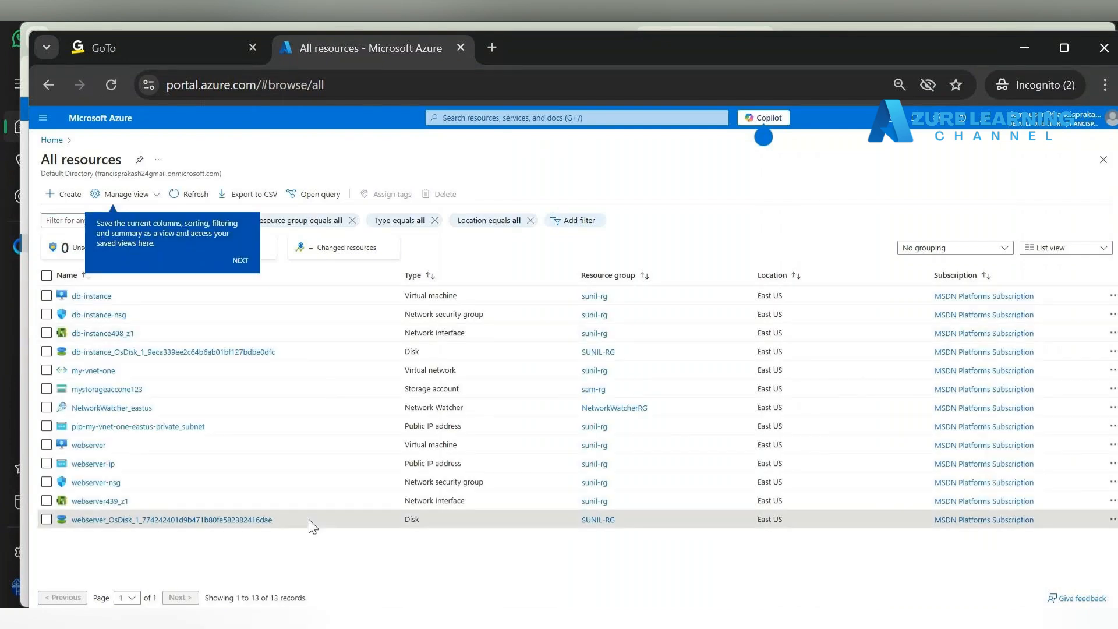
Review the resources listed for demouser across all columns and dismiss the introductory tips on the all-resources page.
left_click_drag(312, 524, 89, 348)
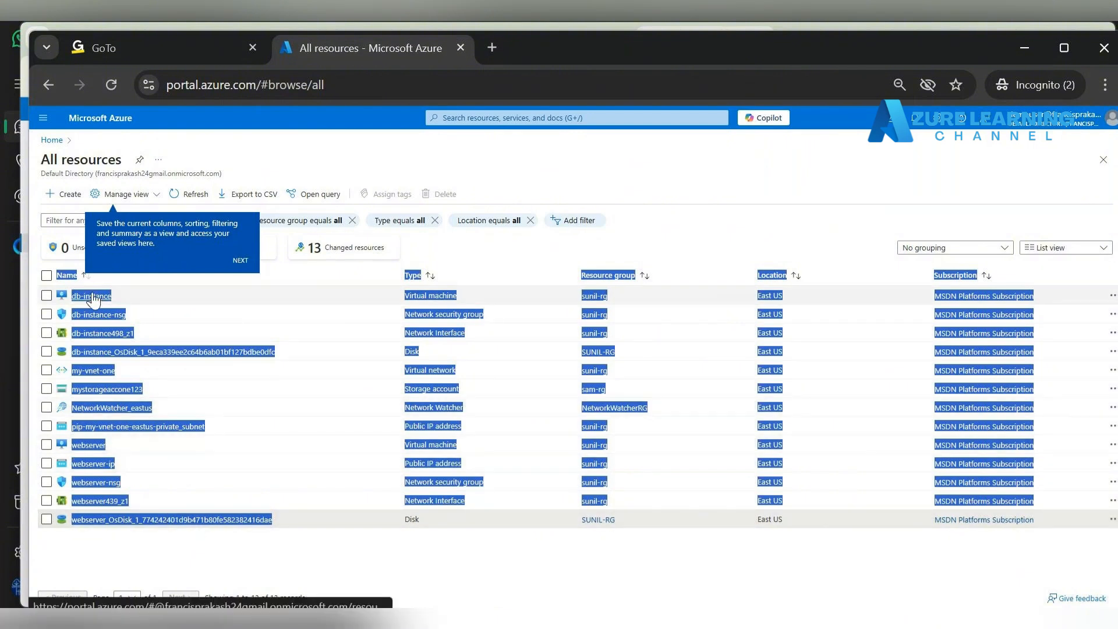
left_click(270, 557)
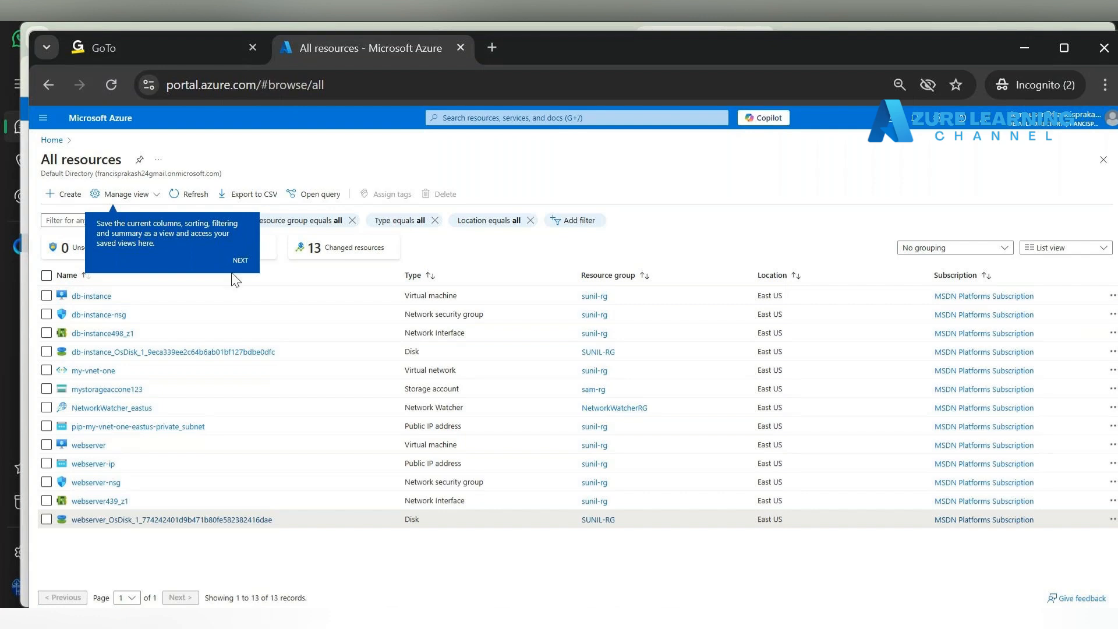
left_click(240, 260)
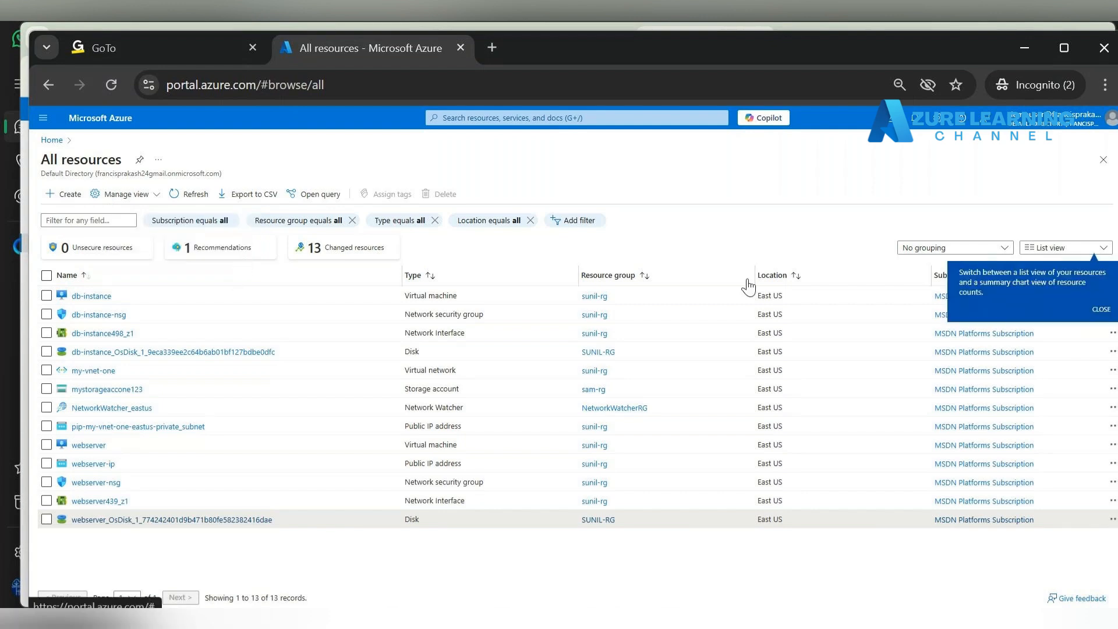
left_click(1101, 309)
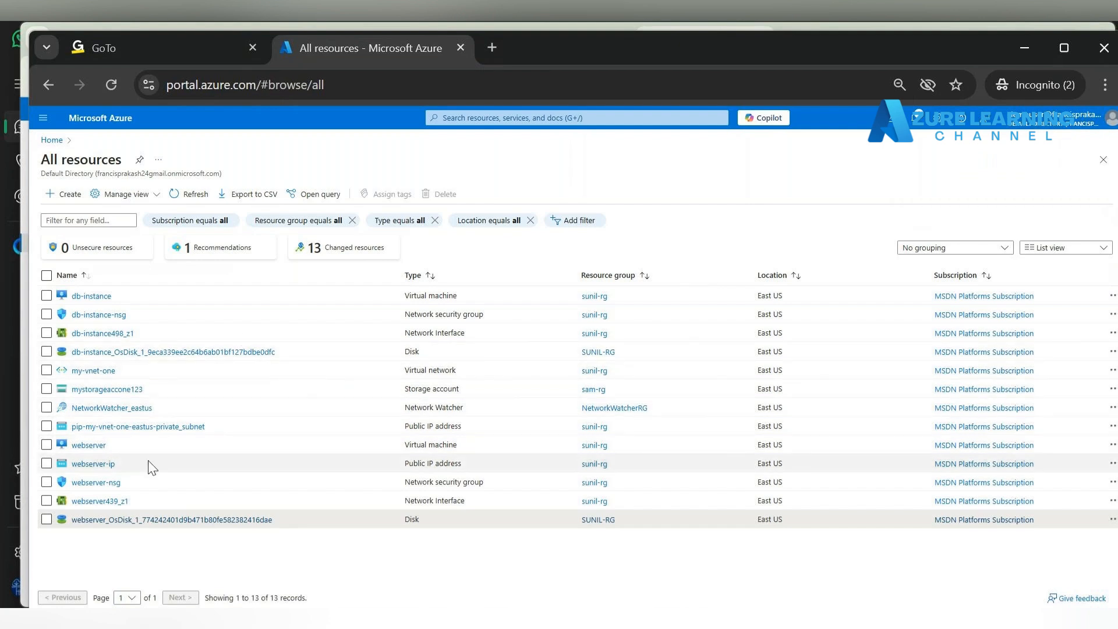
Open the webserver virtual machine as demouser, dismiss the service menu tip and try to stop the machine.
left_click(89, 446)
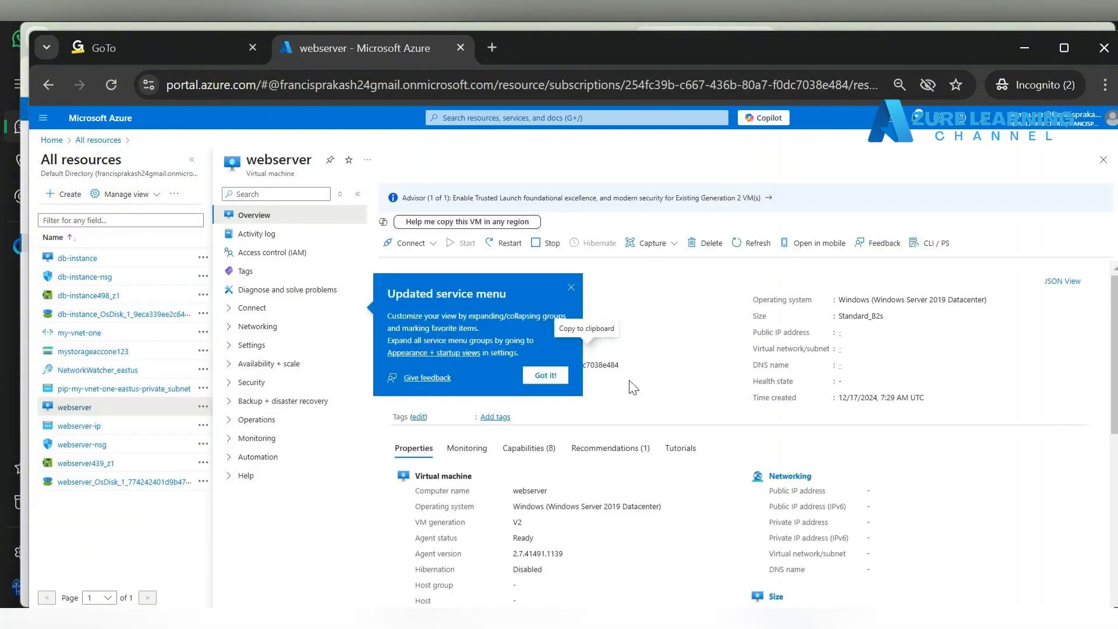
left_click(571, 287)
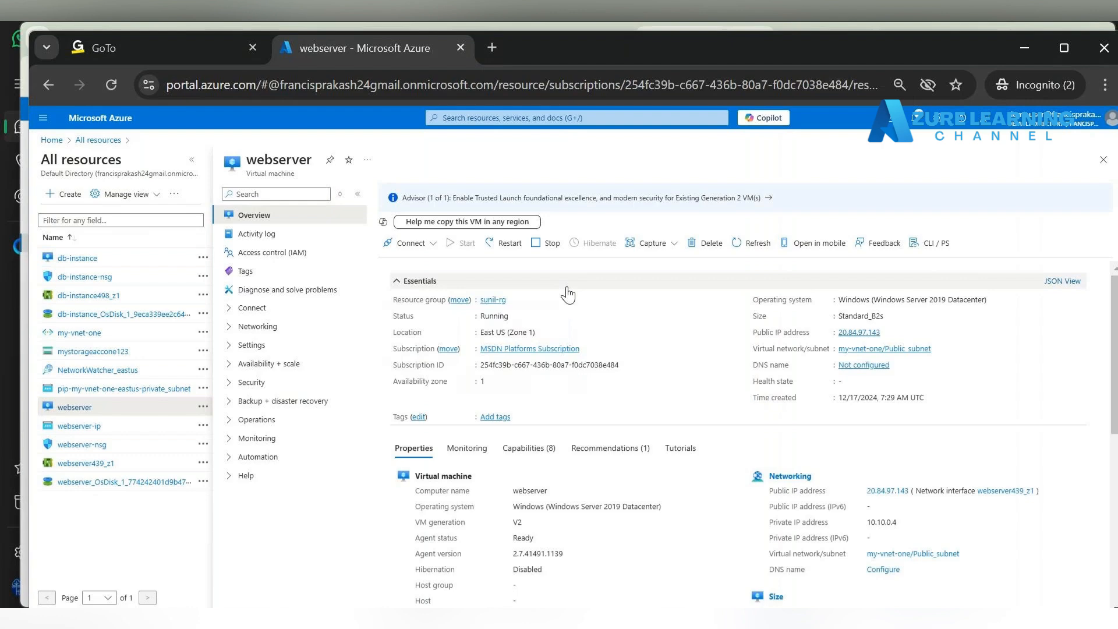
left_click(543, 243)
left_click(419, 294)
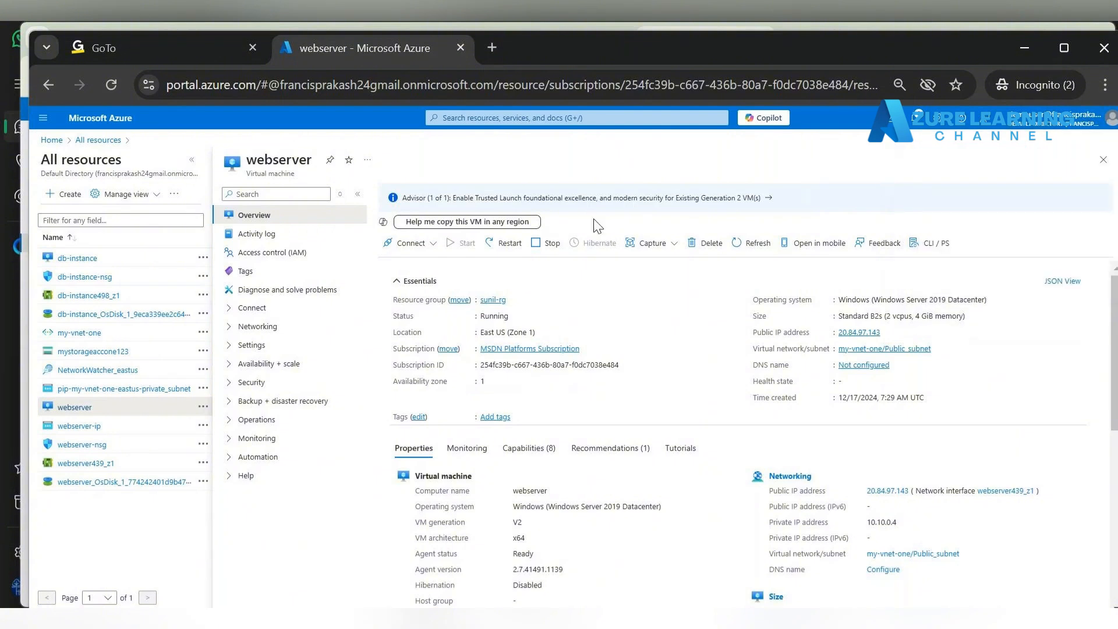
Return to the administrator's window and delete demouser's Reader role assignment from MSDN Platforms Subscription.
left_click(1024, 48)
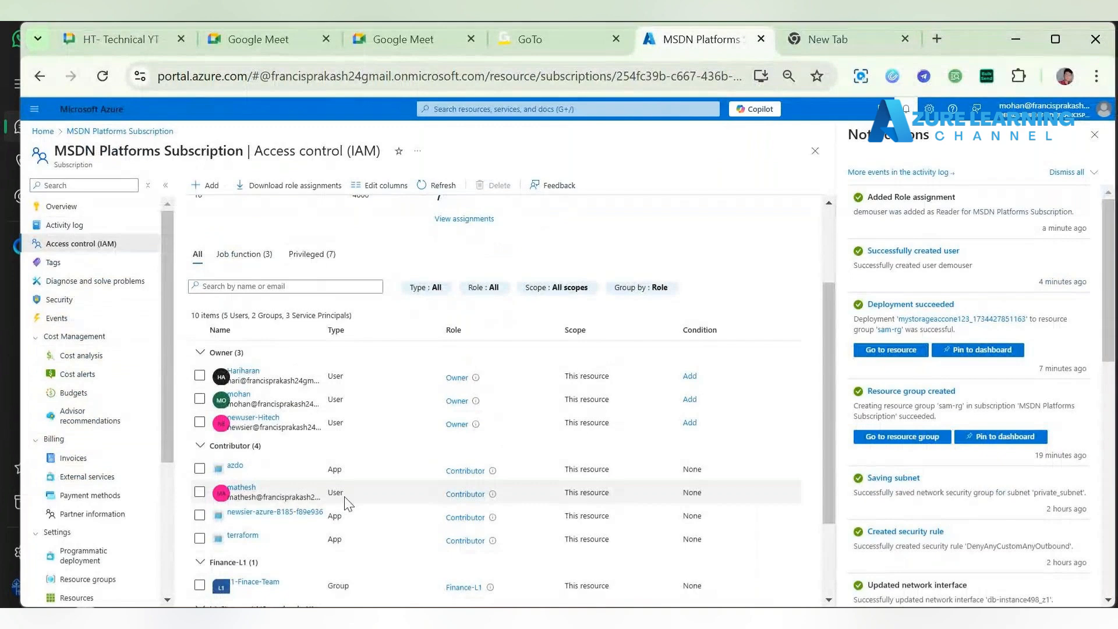
scroll(347, 502, "down", 2)
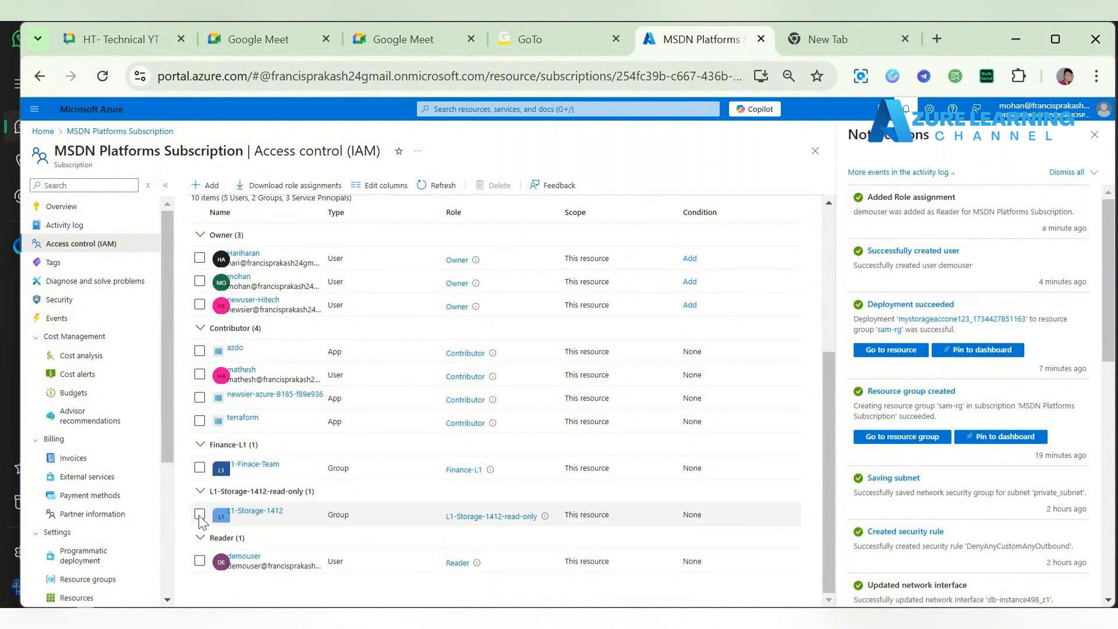
left_click(200, 562)
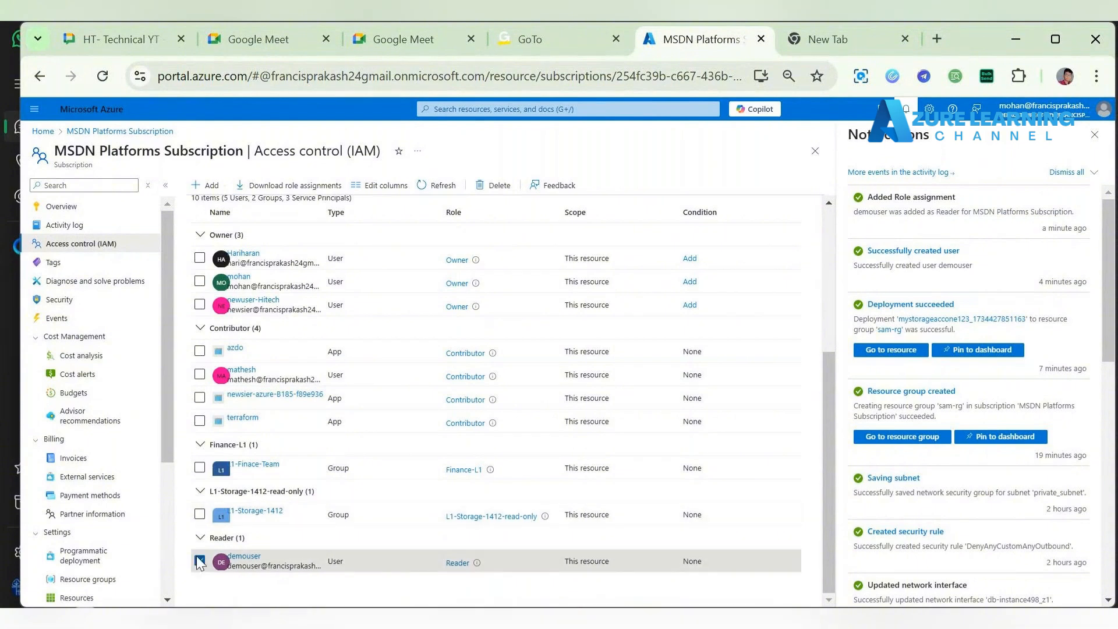
left_click(494, 185)
left_click(218, 247)
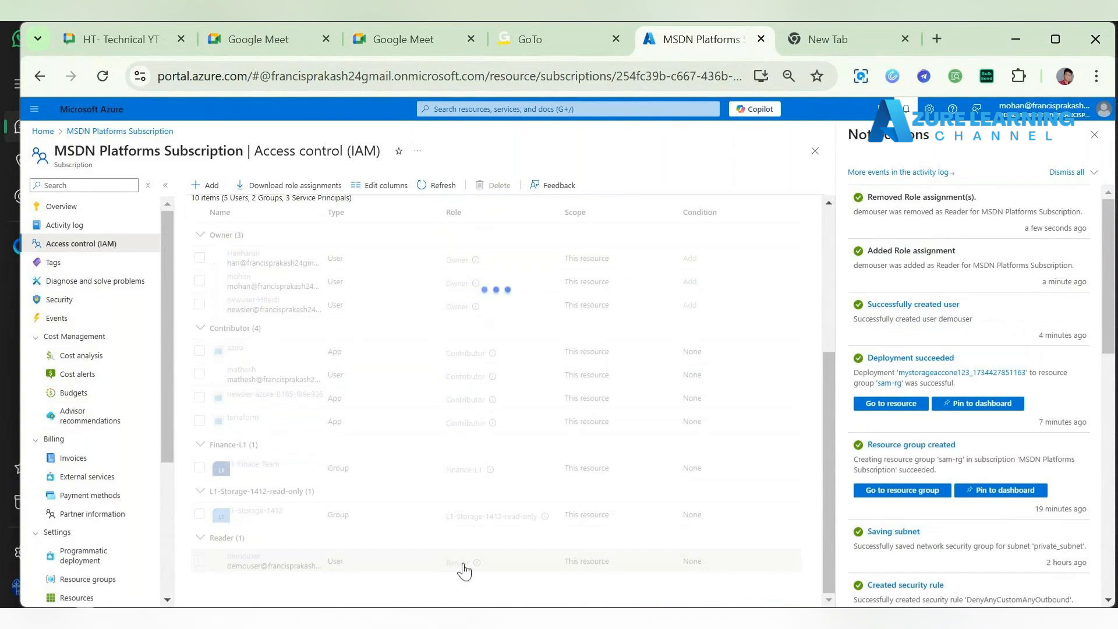
Switch to demouser's window, close the webserver page, then refresh and reload the all-resources view to recheck access.
mouse_move(718, 618)
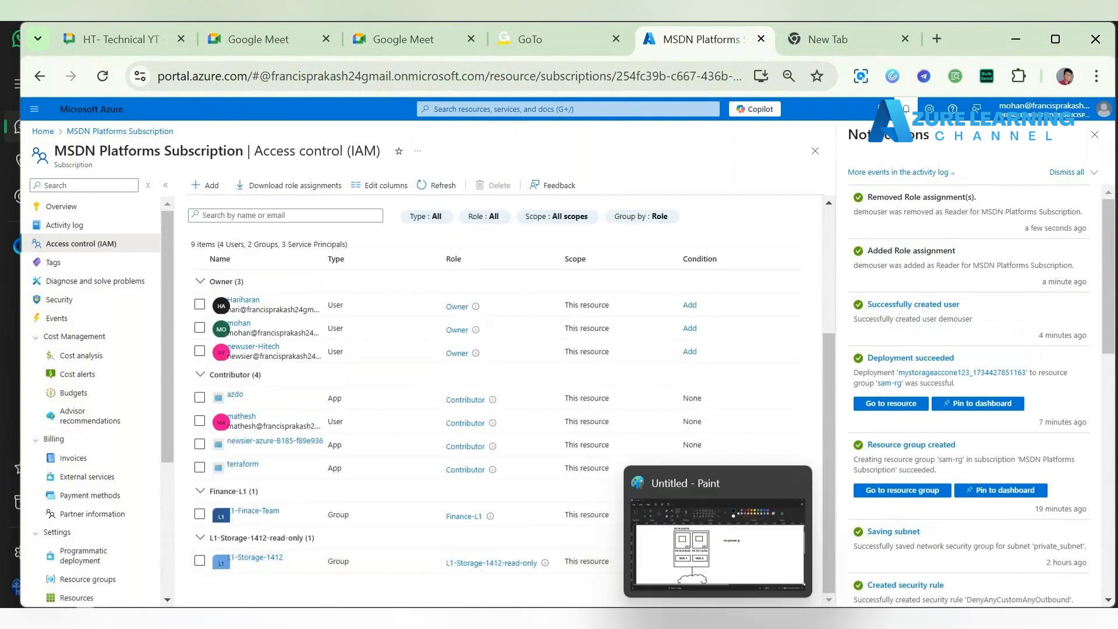
mouse_move(680, 619)
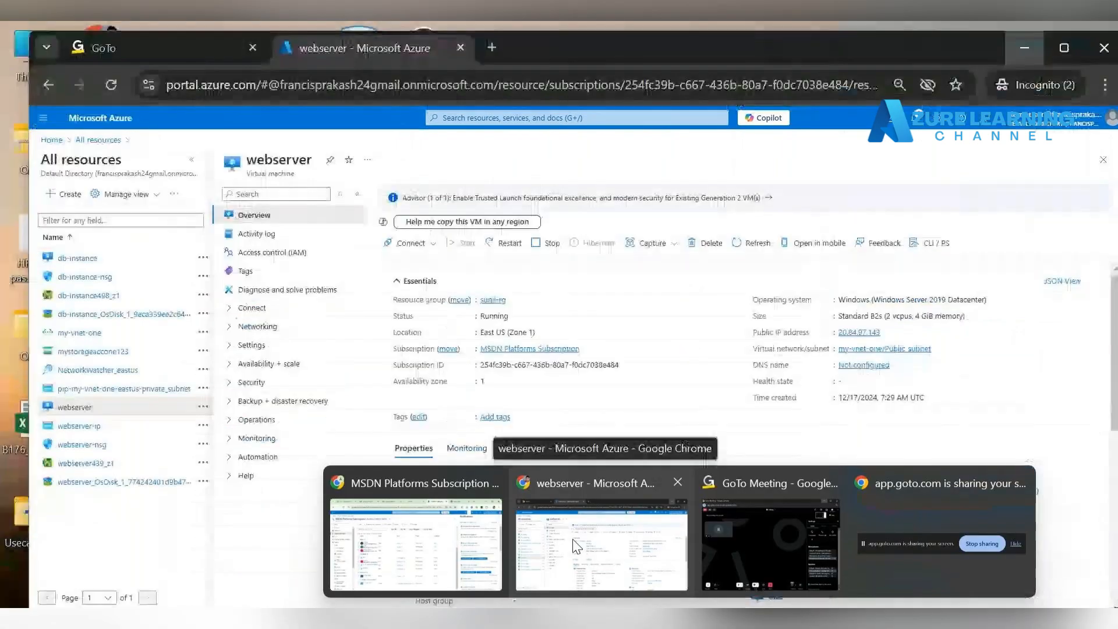
left_click(577, 546)
left_click(1103, 159)
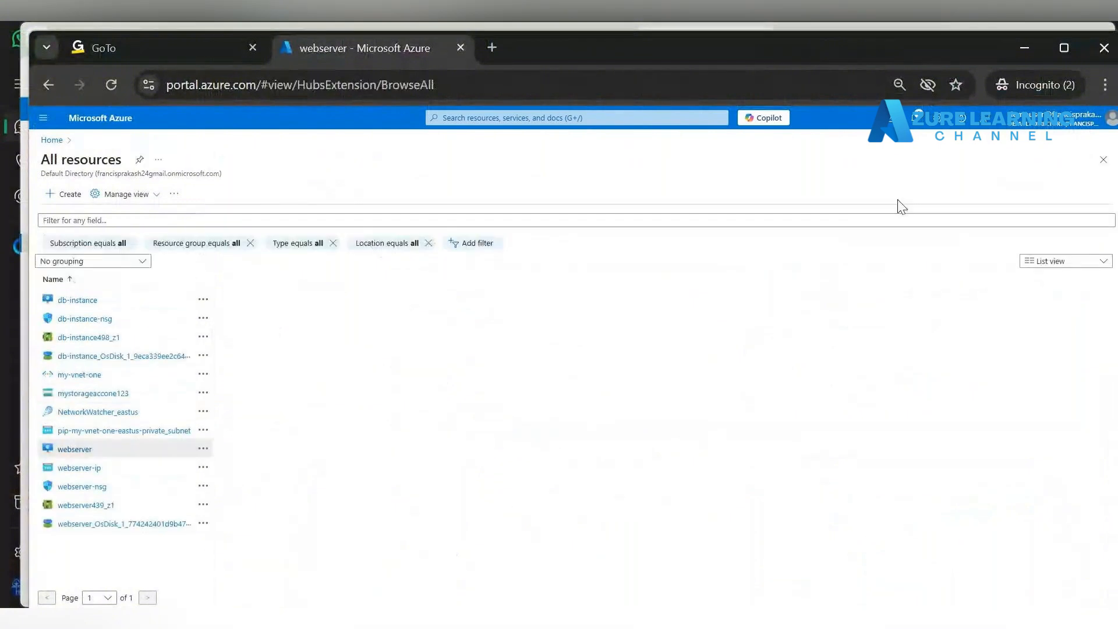
left_click(184, 195)
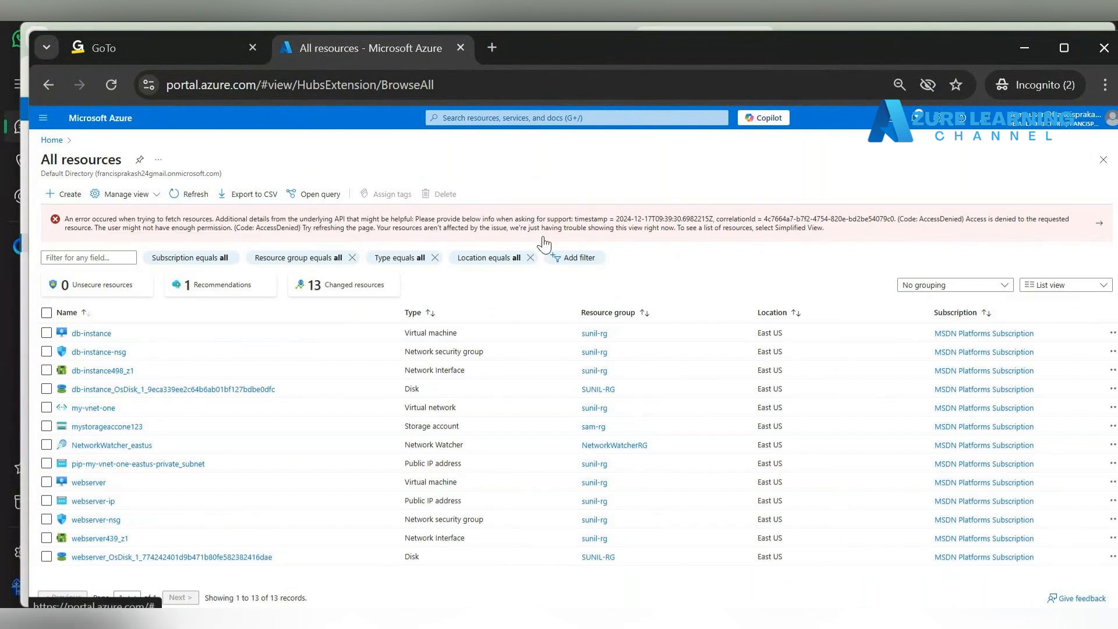
left_click(109, 87)
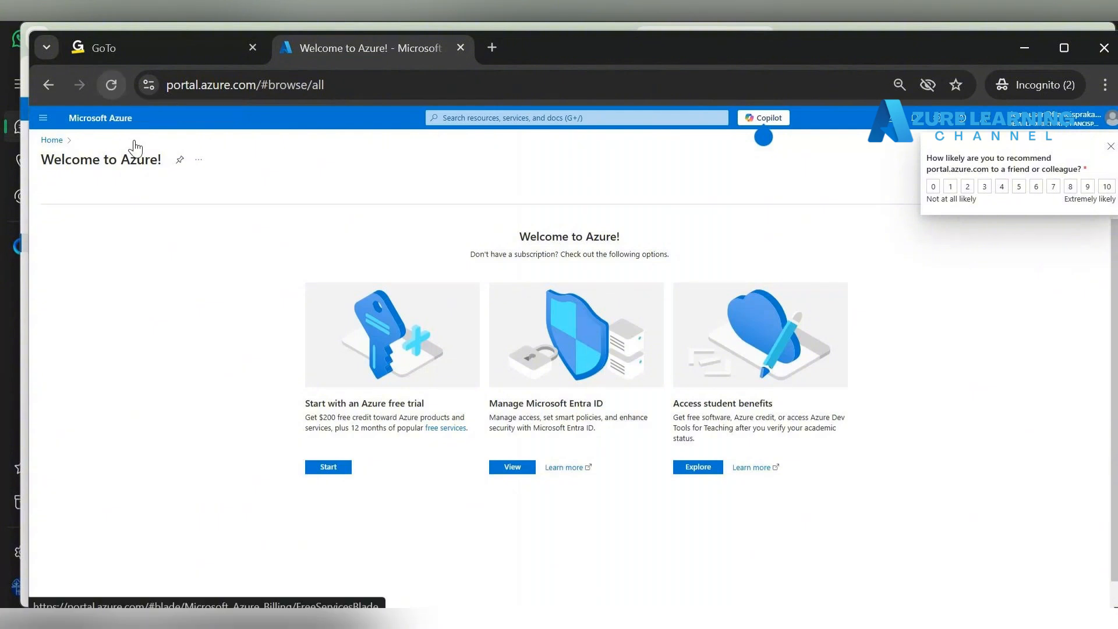
scroll(238, 378, "down", 1)
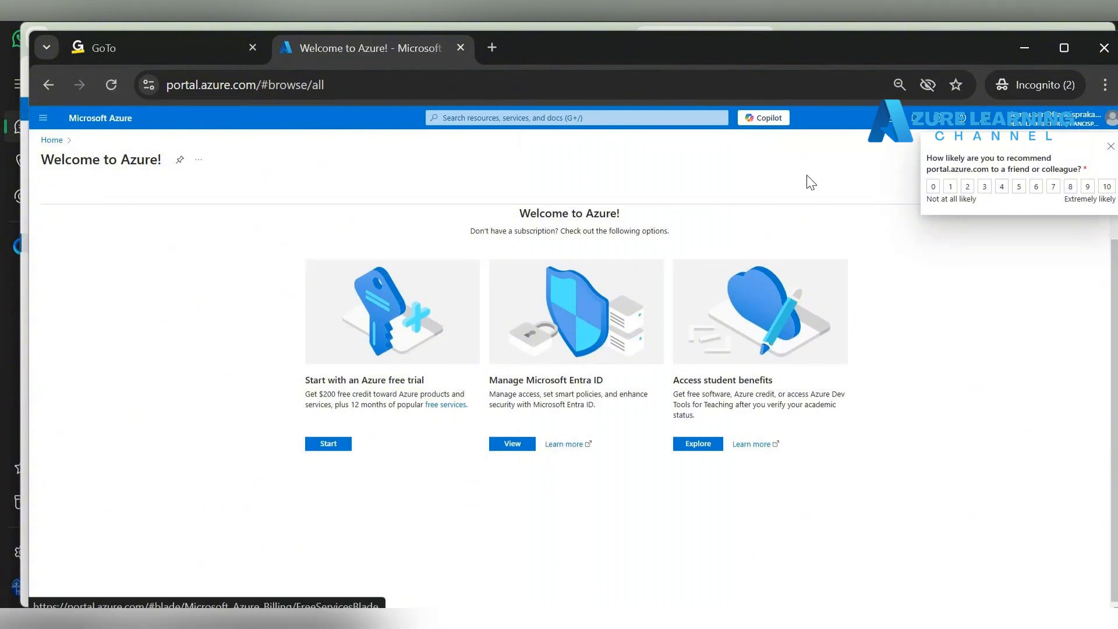
Return to the administrator's window and open the sam-rg resource group from the Azure home page to inspect its storage account.
left_click(1013, 49)
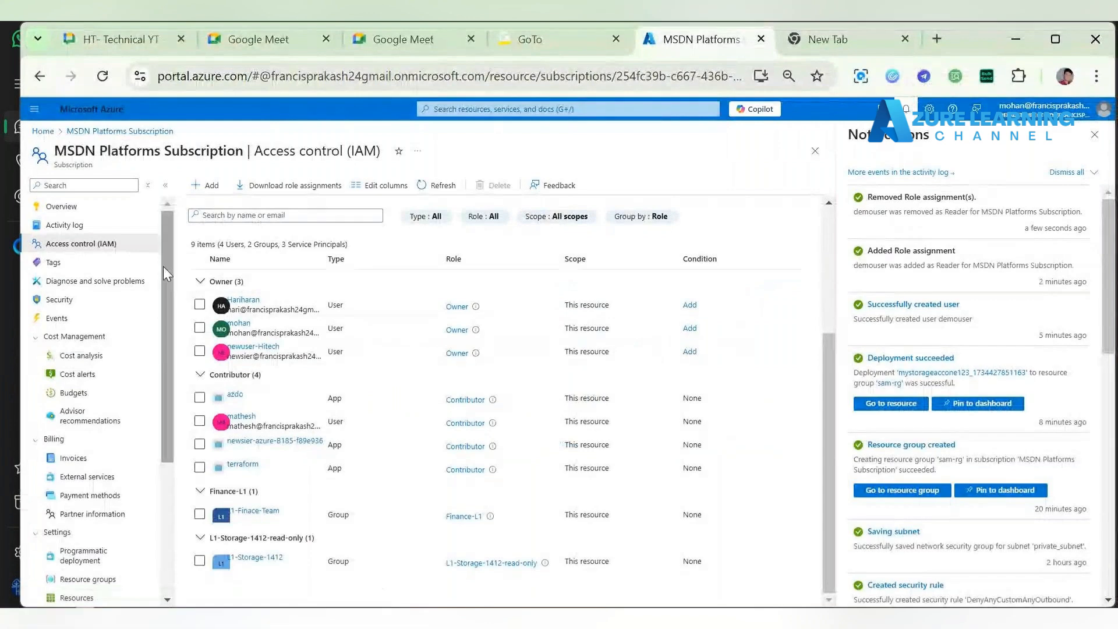
left_click(42, 131)
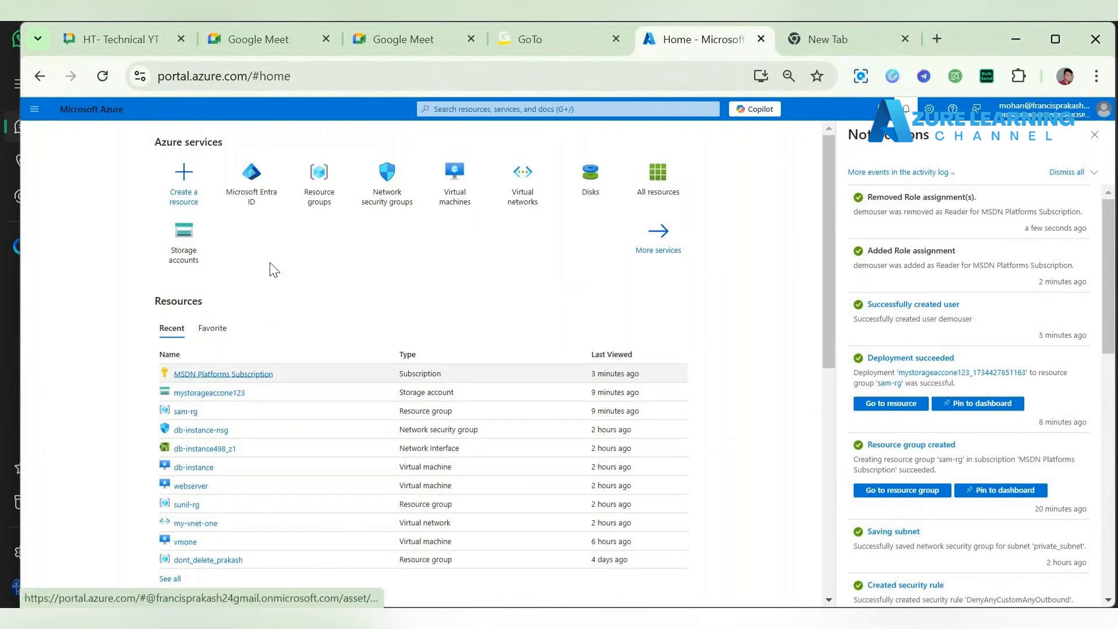
left_click(319, 186)
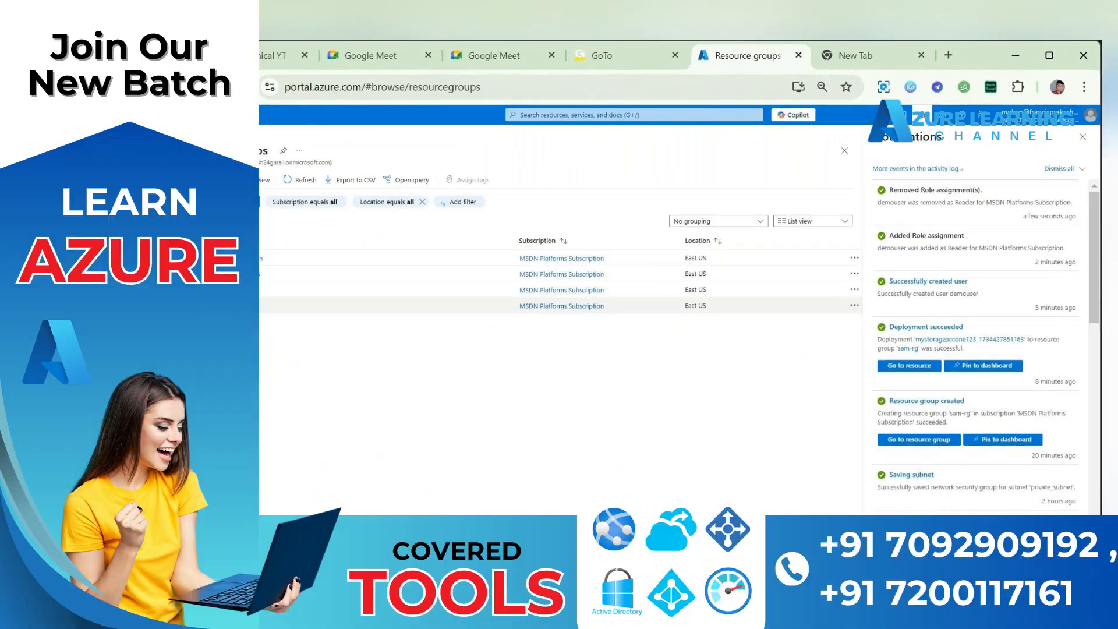
left_click(329, 274)
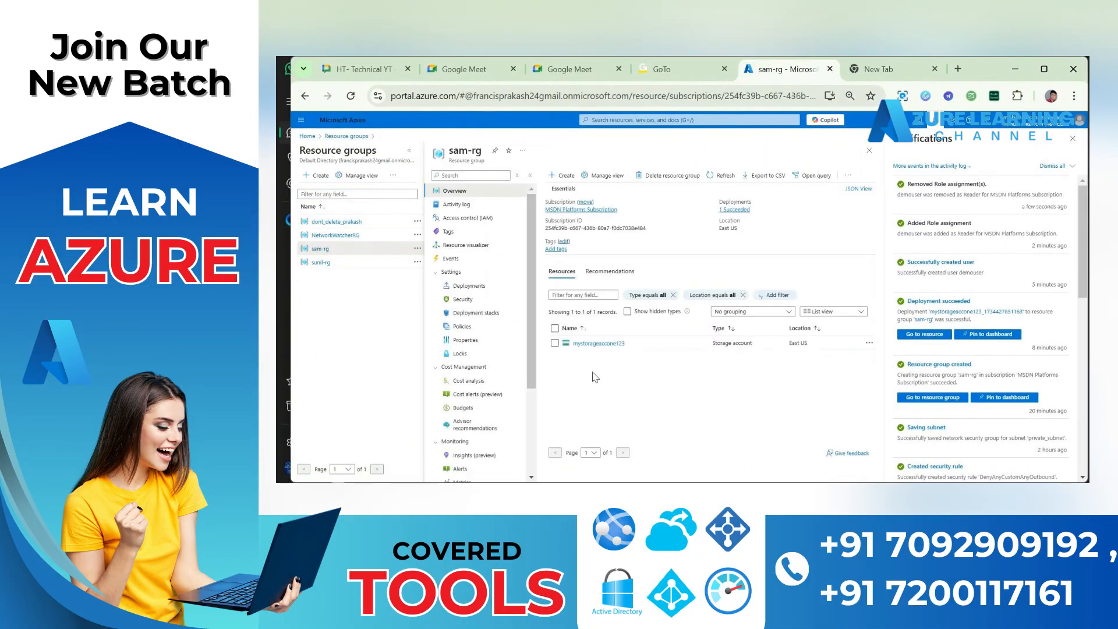
left_click_drag(570, 344, 618, 346)
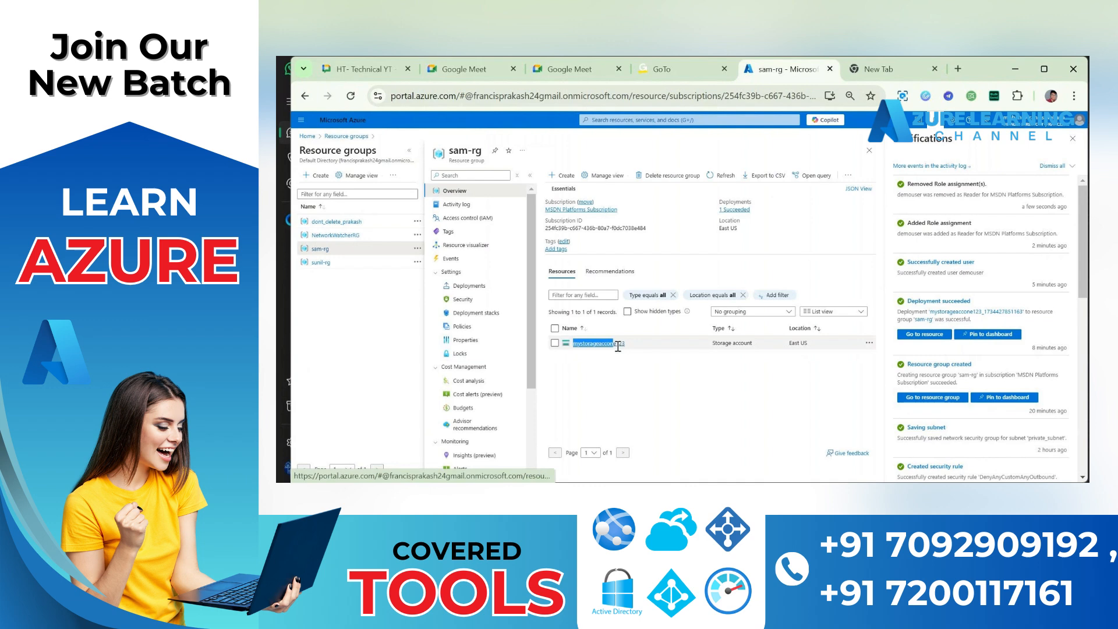
Start a new role assignment in sam-rg's Access control (IAM) and select the Reader role.
left_click(479, 221)
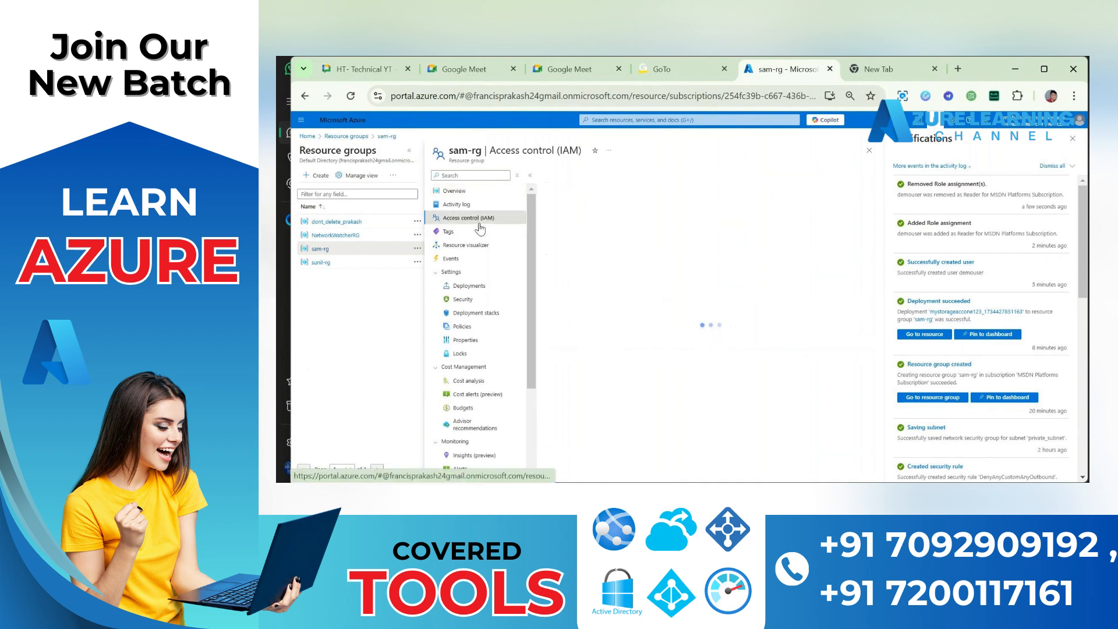
left_click(562, 175)
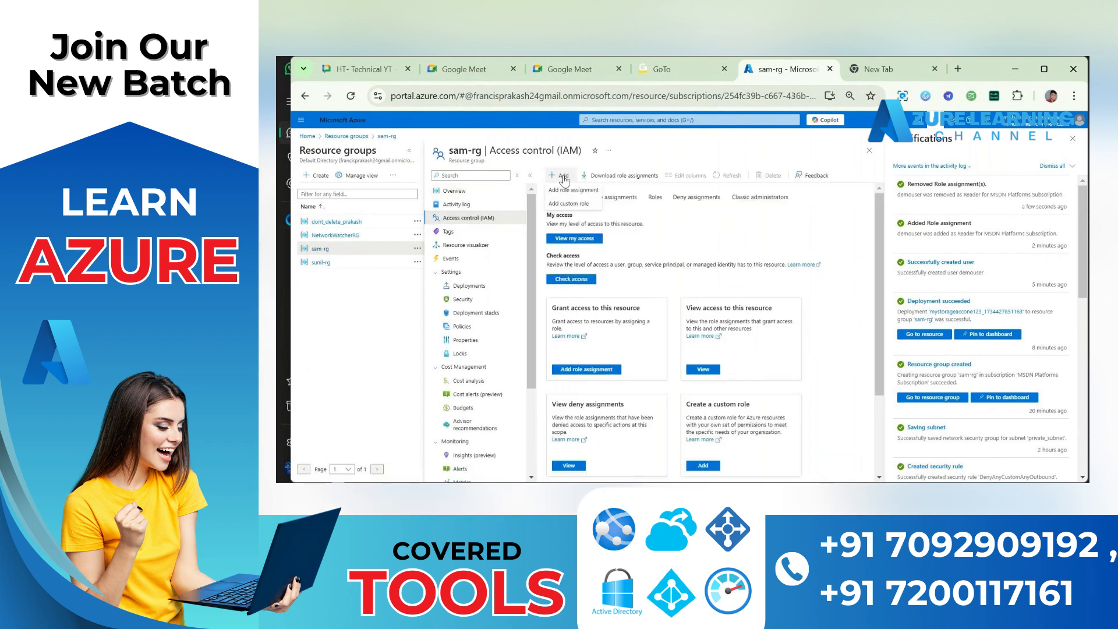
left_click(574, 190)
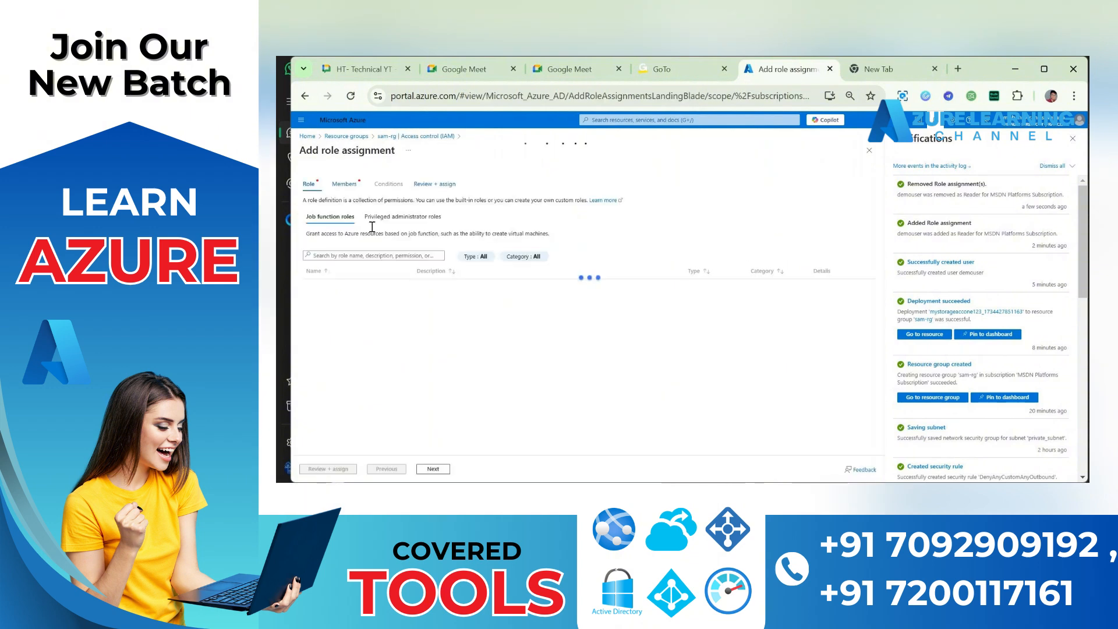
left_click(338, 286)
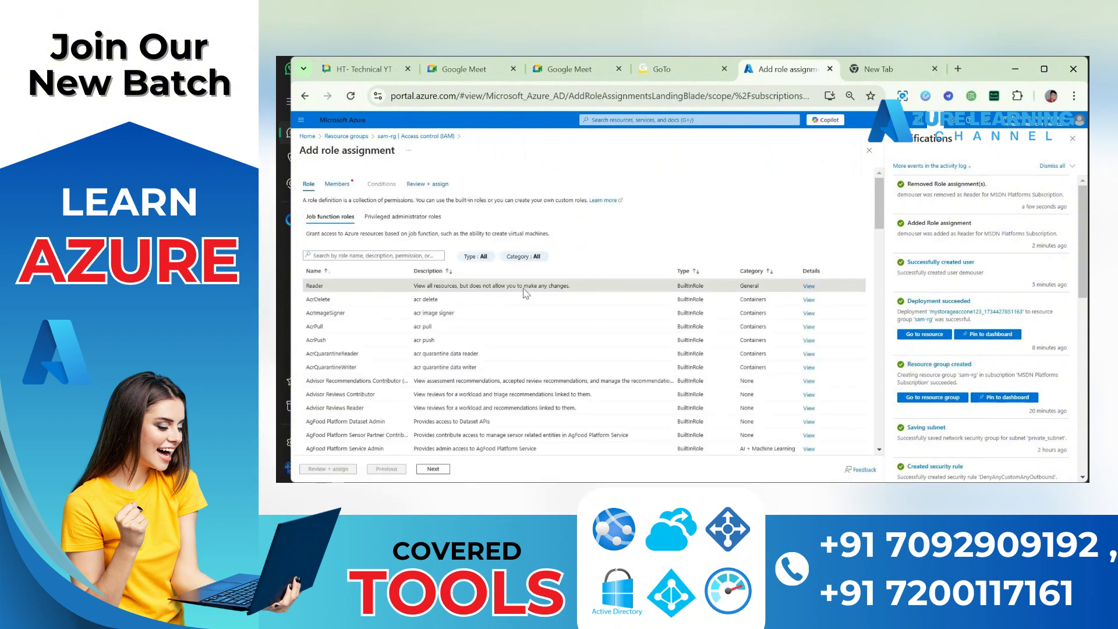